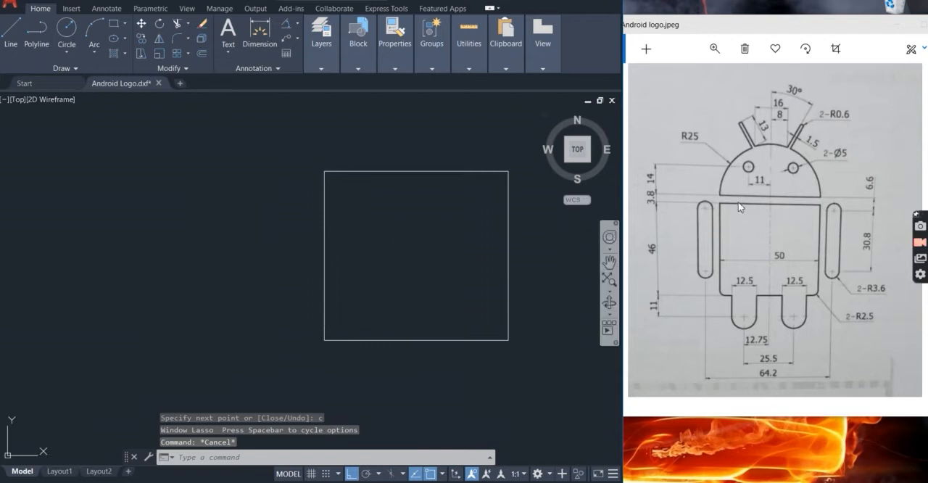
Offset the top edge of the body rectangle upward by 3.8
{"action": "scroll", "coordinate": [414, 261], "scroll_direction": "up", "scroll_amount": 2}
{"action": "middle_click_drag", "start_coordinate": [414, 262], "coordinate": [346, 287]}
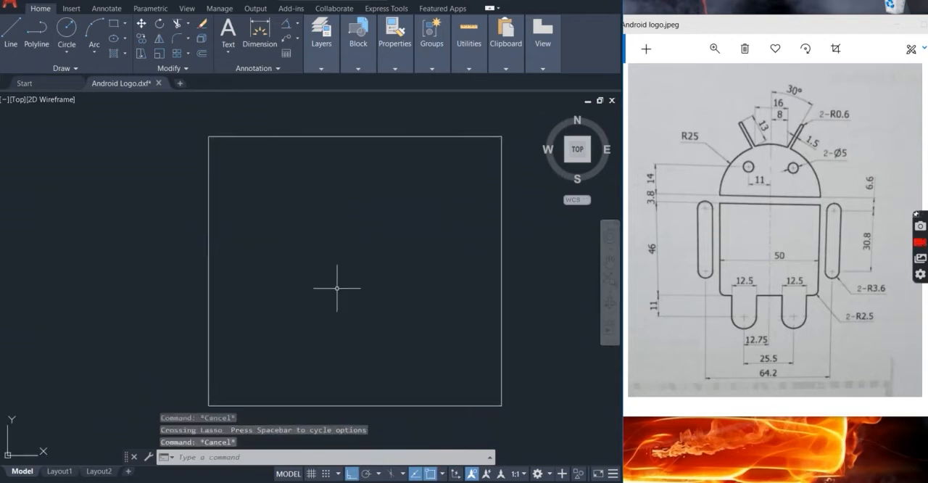
{"action": "type", "text": "o"}
{"action": "key", "text": "Return"}
{"action": "scroll", "coordinate": [383, 264], "scroll_direction": "down", "scroll_amount": 4}
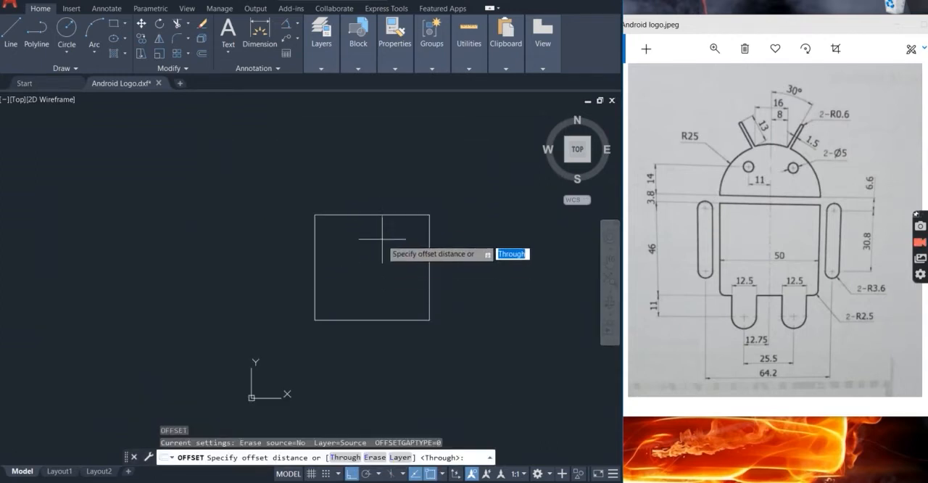
{"action": "key", "text": "Return"}
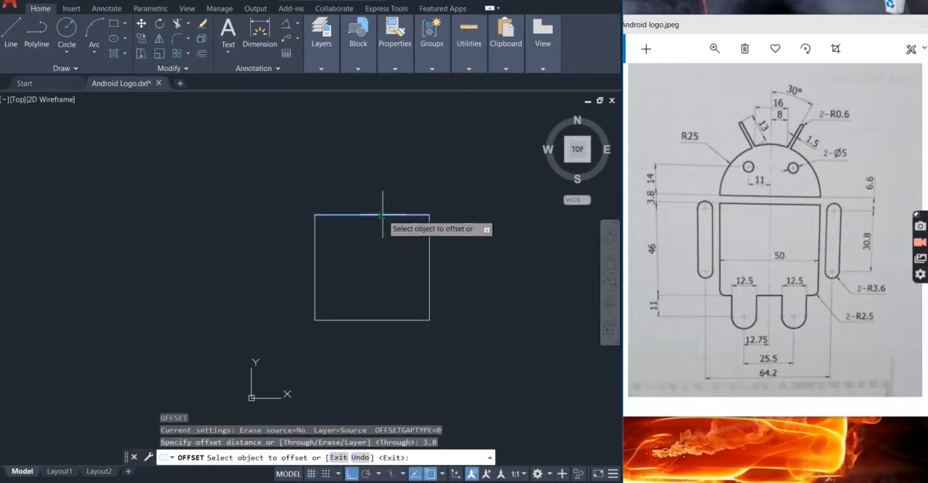
{"action": "left_click", "coordinate": [381, 215]}
{"action": "left_click", "coordinate": [389, 187]}
{"action": "key", "text": "Escape"}
Draw a circle with diameter 50 centred on the midpoint of the offset line above the body
{"action": "type", "text": "c"}
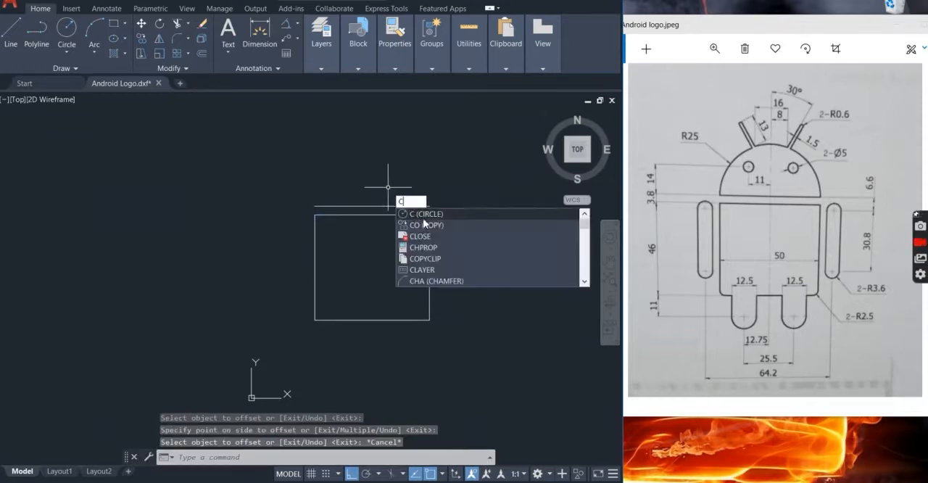
{"action": "key", "text": "Return"}
{"action": "left_click", "coordinate": [372, 205]}
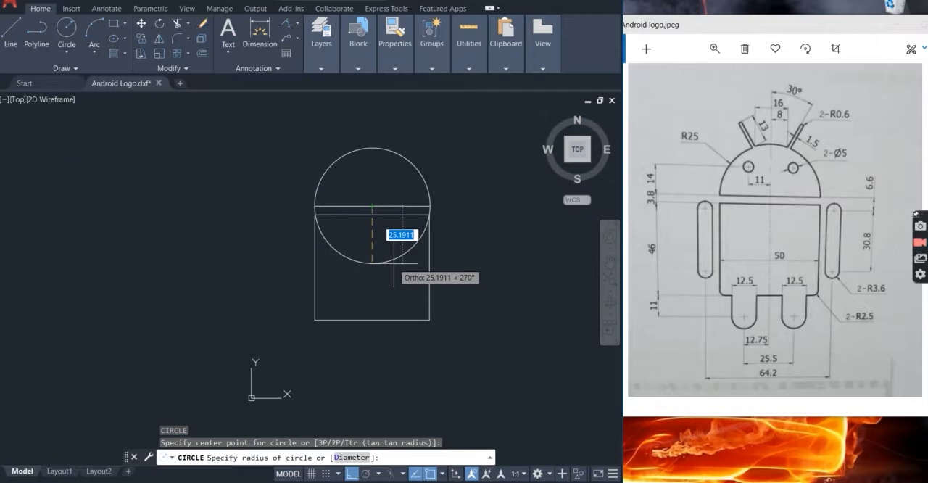
{"action": "key", "text": "Return"}
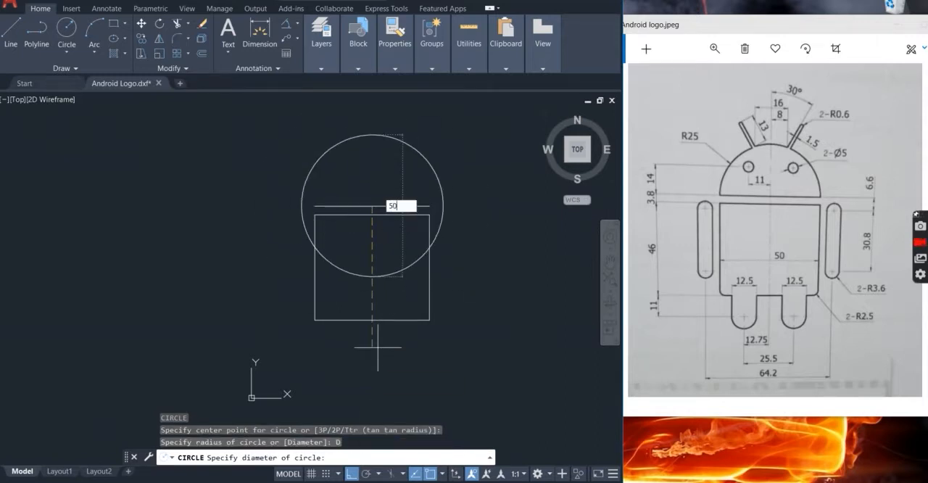
{"action": "key", "text": "Return"}
{"action": "key", "text": "Escape"}
Trim away the circle's lower half below the offset line, leaving a semicircular head
{"action": "type", "text": "tr"}
{"action": "key", "text": "Return"}
{"action": "left_click_drag", "start_coordinate": [397, 270], "coordinate": [386, 253]}
{"action": "left_click", "coordinate": [430, 210]}
{"action": "left_click", "coordinate": [315, 210]}
{"action": "key", "text": "Escape"}
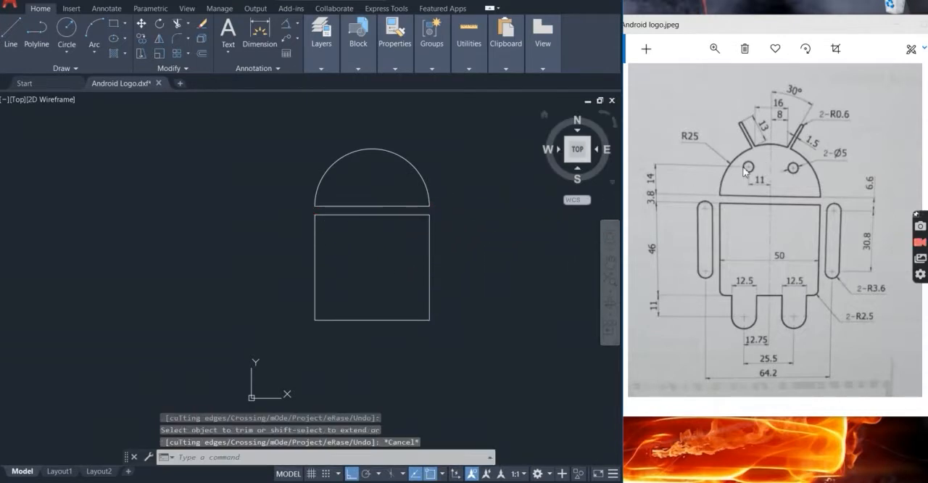
Draw a vertical centre line from the midpoint of the head's base up past the top of the arc
{"action": "type", "text": "l"}
{"action": "key", "text": "Return"}
{"action": "left_click", "coordinate": [373, 206]}
{"action": "left_click", "coordinate": [373, 100]}
{"action": "key", "text": "Escape"}
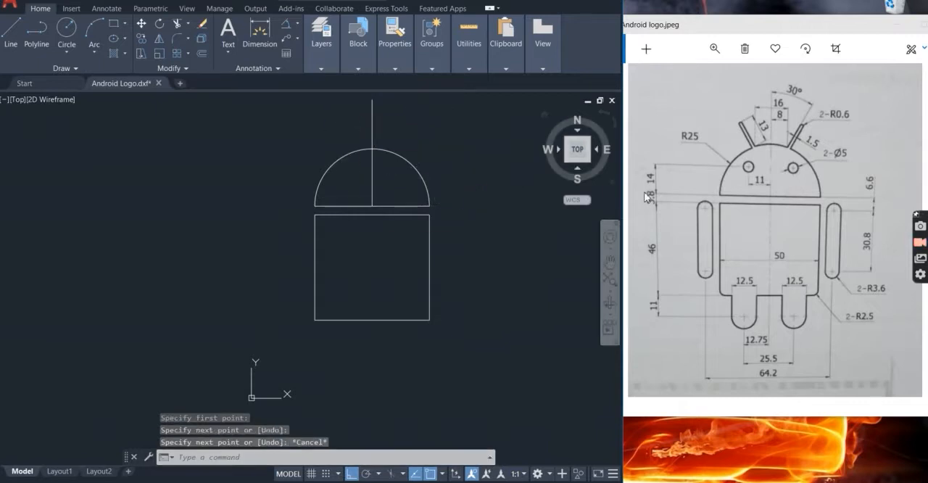
Offset the head's base line upward by 14 to locate the eye height
{"action": "type", "text": "o"}
{"action": "key", "text": "Return"}
{"action": "type", "text": "14"}
{"action": "key", "text": "Return"}
{"action": "left_click", "coordinate": [339, 206]}
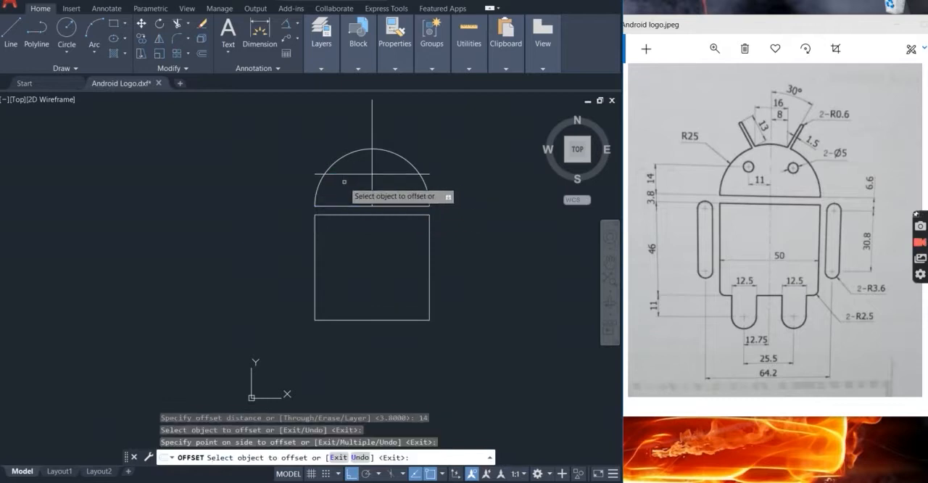
{"action": "left_click", "coordinate": [344, 181]}
{"action": "key", "text": "Return"}
{"action": "key", "text": "Return"}
Offset the vertical centre line by 11 to both sides to locate the eye centres
{"action": "type", "text": "11"}
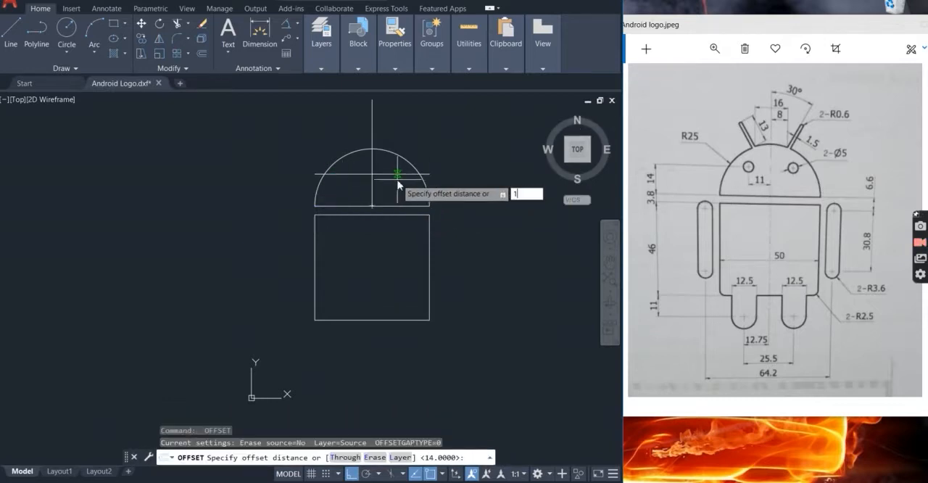
{"action": "key", "text": "Return"}
{"action": "left_click", "coordinate": [372, 174]}
{"action": "left_click", "coordinate": [342, 174]}
{"action": "left_click", "coordinate": [373, 174]}
{"action": "left_click", "coordinate": [396, 169]}
{"action": "key", "text": "Escape"}
Draw two eye circles with diameter 5 at the intersections of the construction lines in the head
{"action": "type", "text": "c"}
{"action": "key", "text": "Return"}
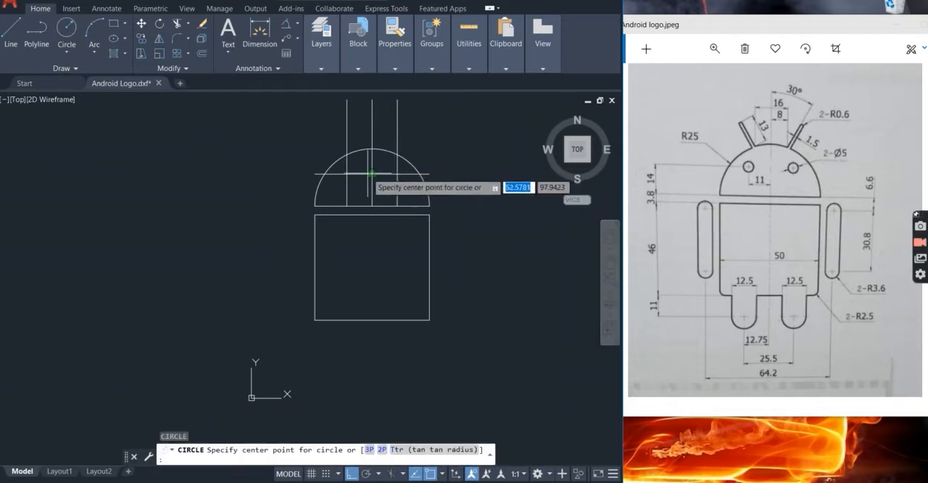
{"action": "left_click", "coordinate": [346, 174]}
{"action": "key", "text": "Return"}
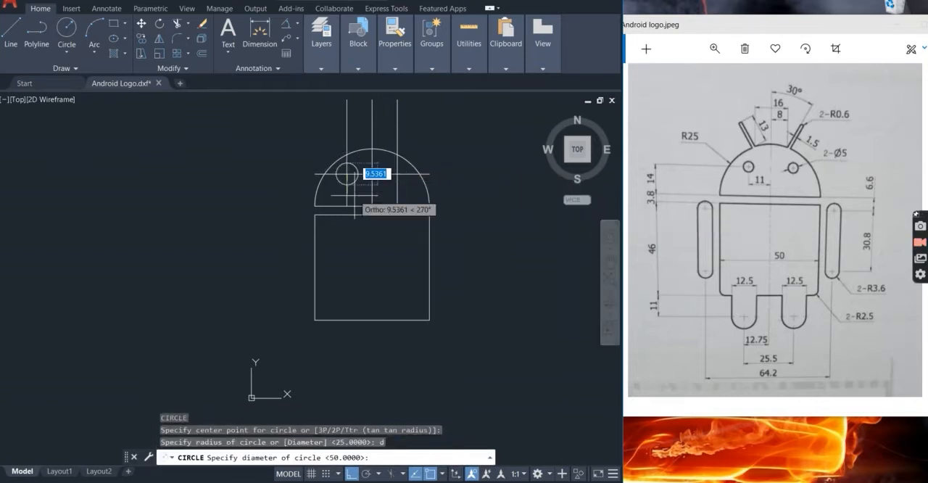
{"action": "key", "text": "Return"}
{"action": "key", "text": "Return"}
{"action": "left_click", "coordinate": [398, 174]}
{"action": "key", "text": "Return"}
{"action": "key", "text": "Escape"}
Delete the two vertical and one horizontal construction lines through the eyes, keeping the centre line
{"action": "left_click", "coordinate": [411, 195]}
{"action": "left_click", "coordinate": [397, 192]}
{"action": "left_click", "coordinate": [354, 191]}
{"action": "left_click", "coordinate": [340, 191]}
{"action": "left_click", "coordinate": [362, 174]}
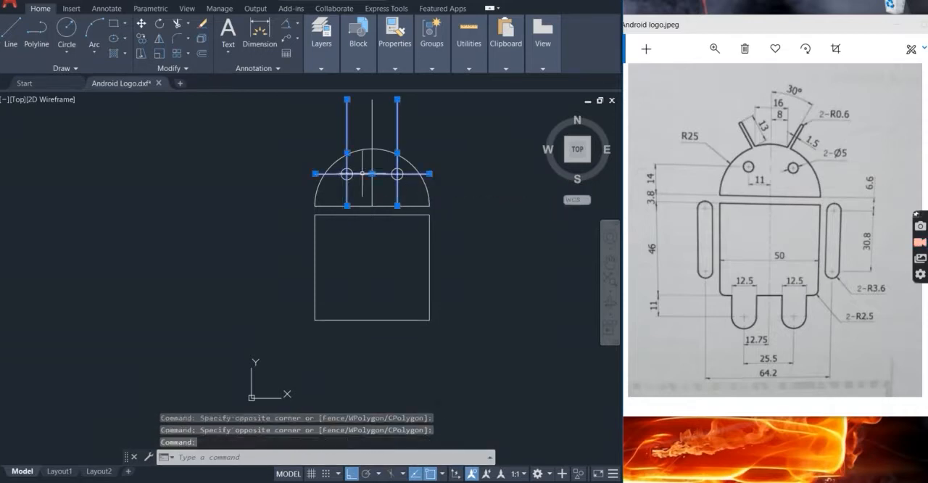
{"action": "key", "text": "Delete"}
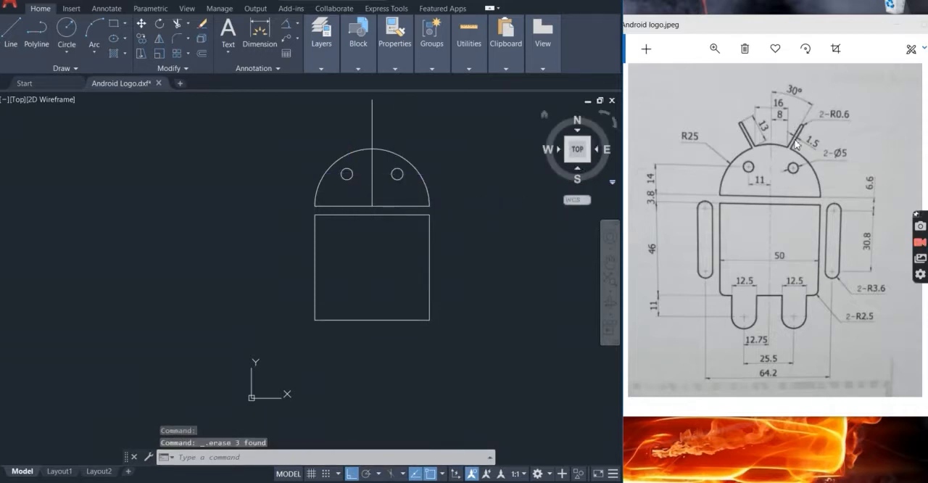
Offset the vertical centre line by 8 to both sides to locate the antenna bases
{"action": "type", "text": "o"}
{"action": "key", "text": "Return"}
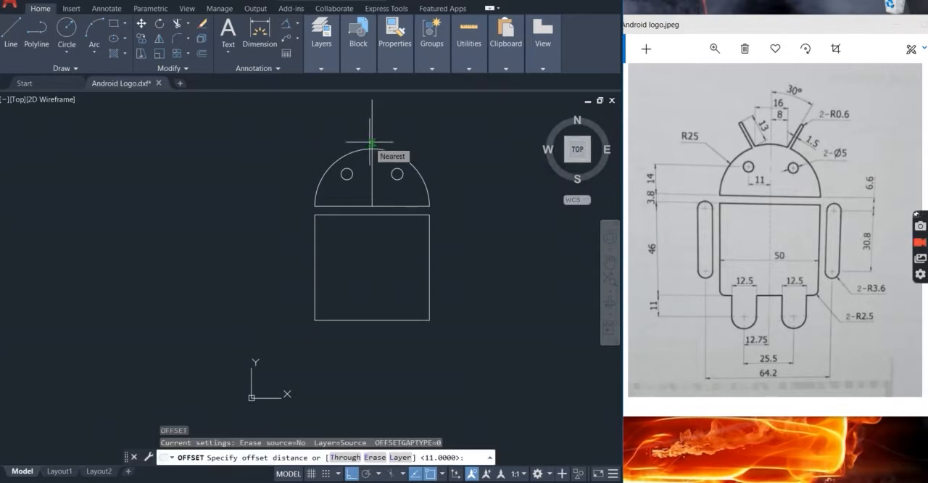
{"action": "type", "text": "8"}
{"action": "key", "text": "Return"}
{"action": "left_click", "coordinate": [372, 145]}
{"action": "left_click", "coordinate": [384, 142]}
{"action": "left_click", "coordinate": [372, 145]}
{"action": "left_click", "coordinate": [356, 129]}
{"action": "key", "text": "Escape"}
Turn on polar tracking and draw an antenna line 13 long at 60° from where the right offset line meets the head arc
{"action": "scroll", "coordinate": [398, 154], "scroll_direction": "up", "scroll_amount": 2}
{"action": "left_click", "coordinate": [378, 474]}
{"action": "left_click", "coordinate": [393, 434]}
{"action": "scroll", "coordinate": [382, 243], "scroll_direction": "down", "scroll_amount": 2}
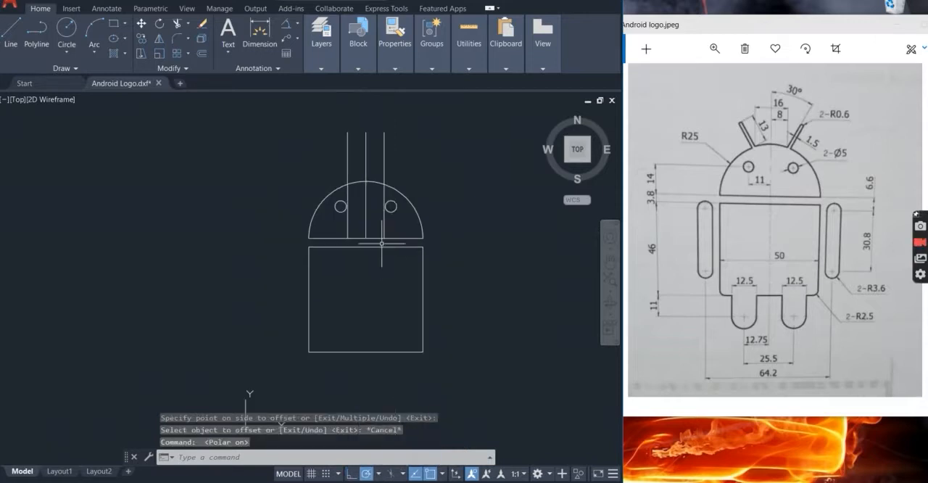
{"action": "type", "text": "l"}
{"action": "key", "text": "Return"}
{"action": "left_click", "coordinate": [383, 183]}
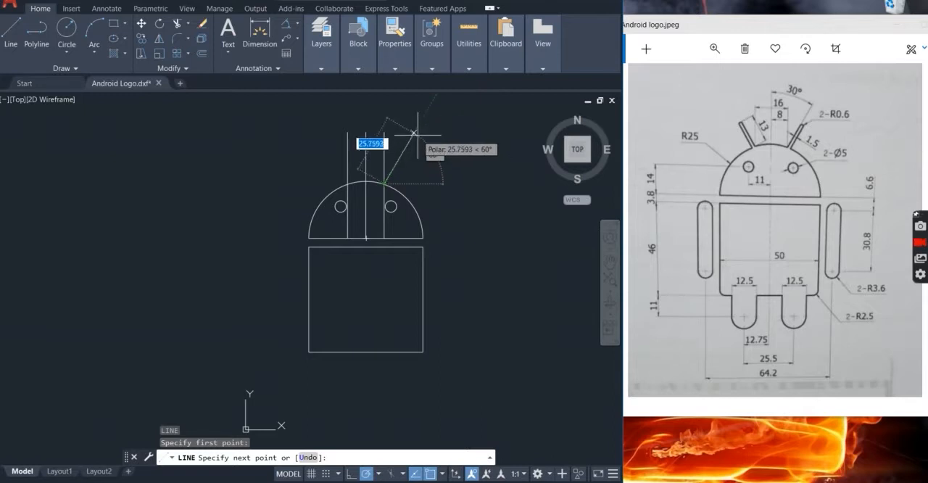
{"action": "key", "text": "Return"}
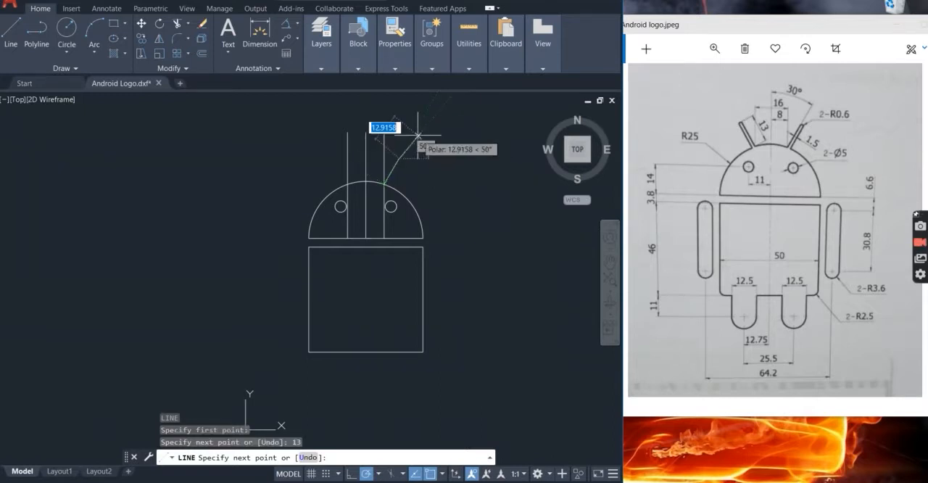
{"action": "key", "text": "Return"}
{"action": "scroll", "coordinate": [393, 173], "scroll_direction": "up", "scroll_amount": 2}
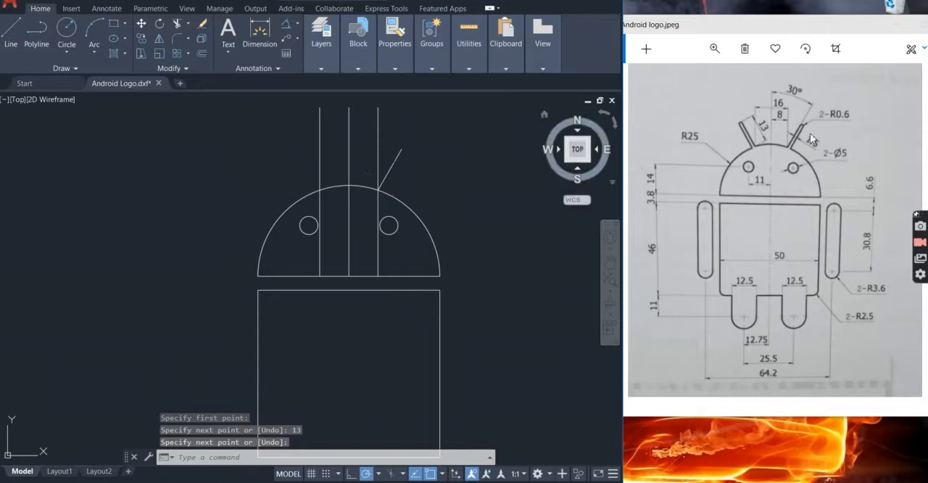
Offset the slanted antenna line outward by 1.5 to form its second side
{"action": "type", "text": "o"}
{"action": "key", "text": "Return"}
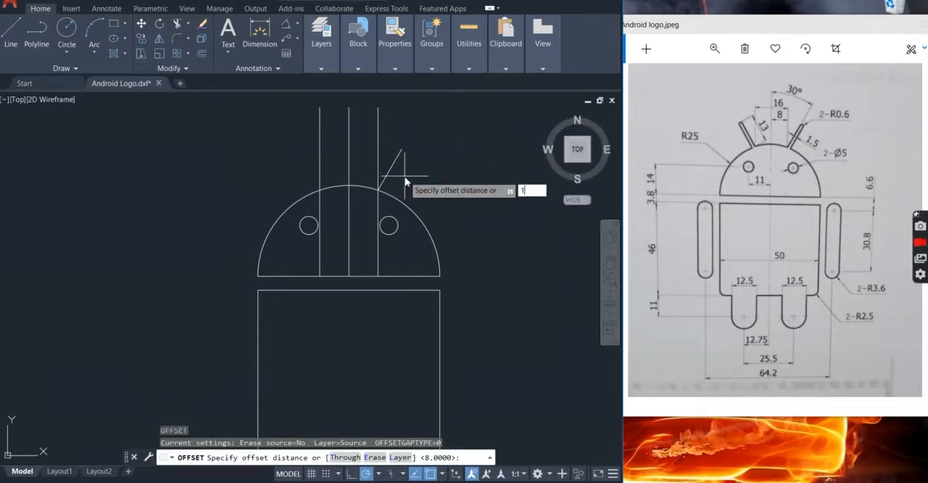
{"action": "key", "text": "Return"}
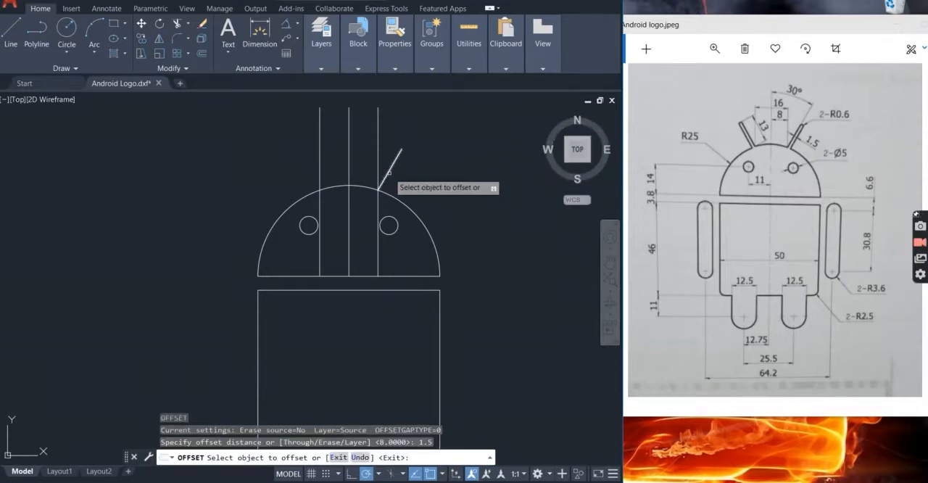
{"action": "left_click", "coordinate": [388, 171]}
{"action": "left_click", "coordinate": [396, 179]}
Trim the end of the outer antenna line that extends below the head arc
{"action": "scroll", "coordinate": [389, 174], "scroll_direction": "up", "scroll_amount": 4}
{"action": "scroll", "coordinate": [366, 214], "scroll_direction": "up", "scroll_amount": 2}
{"action": "scroll", "coordinate": [341, 249], "scroll_direction": "up", "scroll_amount": 2}
{"action": "key", "text": "Escape"}
{"action": "type", "text": "tr"}
{"action": "key", "text": "Return"}
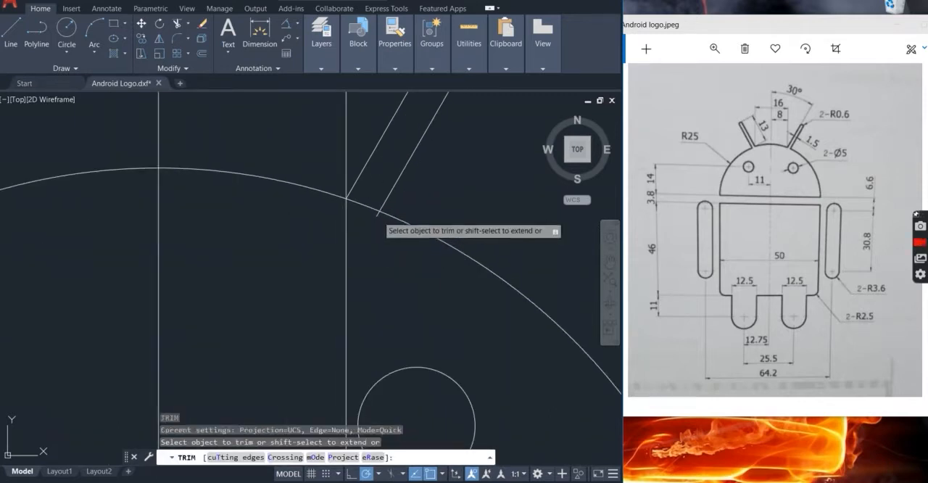
{"action": "scroll", "coordinate": [380, 243], "scroll_direction": "down", "scroll_amount": 4}
{"action": "key", "text": "Escape"}
Delete the two vertical construction lines on either side of the centre line
{"action": "left_click", "coordinate": [375, 210]}
{"action": "left_click", "coordinate": [330, 190]}
{"action": "left_click", "coordinate": [308, 190]}
{"action": "key", "text": "Delete"}
Close the antenna's tip with a short line joining the upper ends of its two sides
{"action": "scroll", "coordinate": [377, 227], "scroll_direction": "up", "scroll_amount": 4}
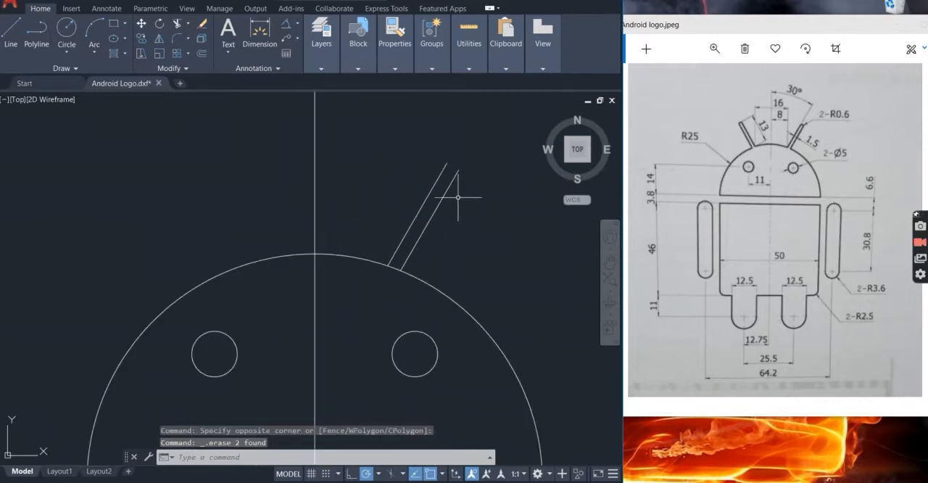
{"action": "scroll", "coordinate": [458, 196], "scroll_direction": "up", "scroll_amount": 2}
{"action": "type", "text": "l"}
{"action": "key", "text": "Return"}
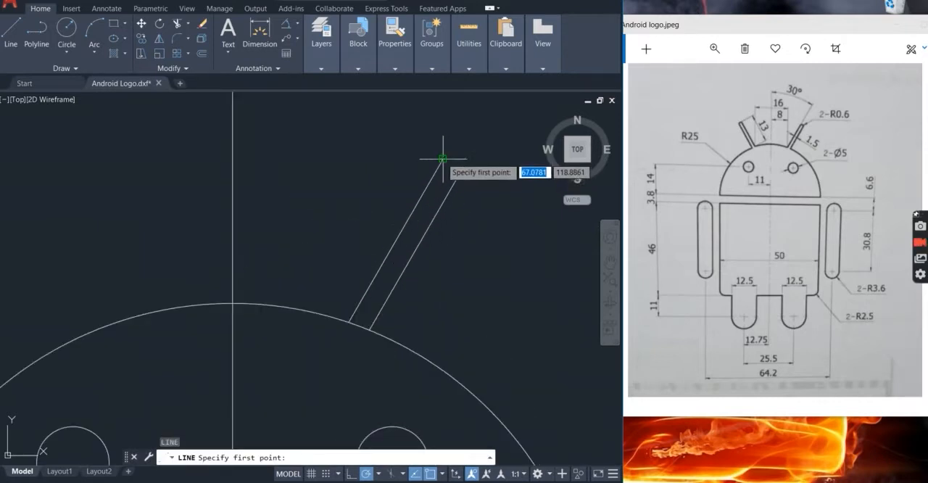
{"action": "left_click", "coordinate": [442, 157]}
{"action": "key", "text": "Escape"}
{"action": "key", "text": "Return"}
{"action": "left_click", "coordinate": [442, 159]}
{"action": "left_click", "coordinate": [462, 169]}
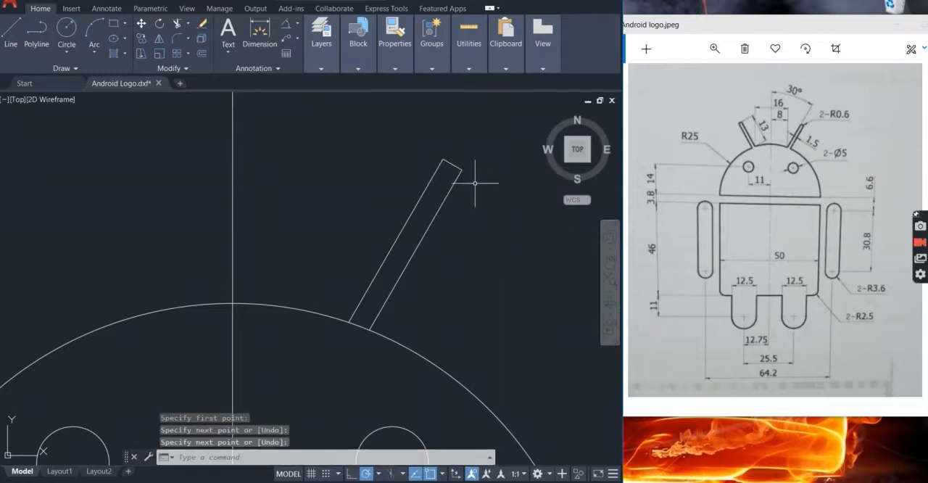
{"action": "key", "text": "Return"}
Fillet both corners of the antenna's tip with a radius of 0.6
{"action": "type", "text": "f"}
{"action": "key", "text": "Return"}
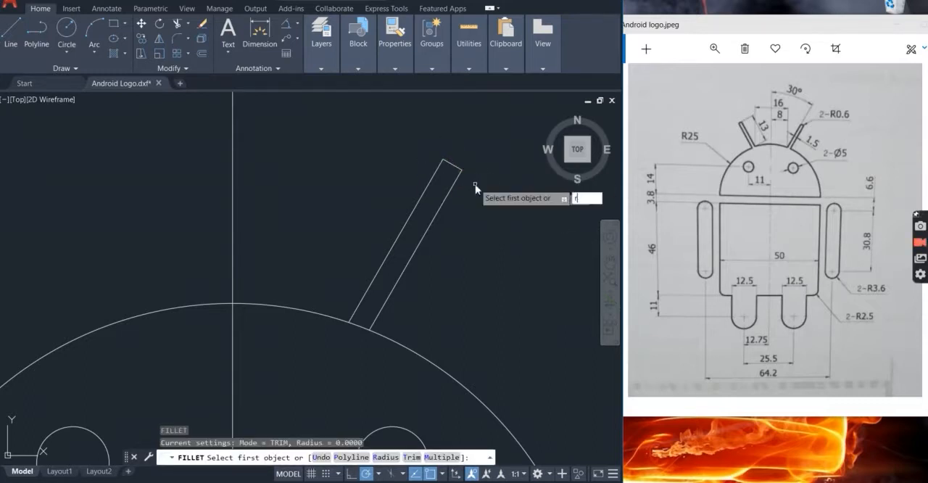
{"action": "key", "text": "Return"}
{"action": "type", "text": "0.6"}
{"action": "key", "text": "Return"}
{"action": "left_click", "coordinate": [453, 165]}
{"action": "left_click", "coordinate": [438, 168]}
{"action": "key", "text": "Return"}
{"action": "left_click", "coordinate": [457, 175]}
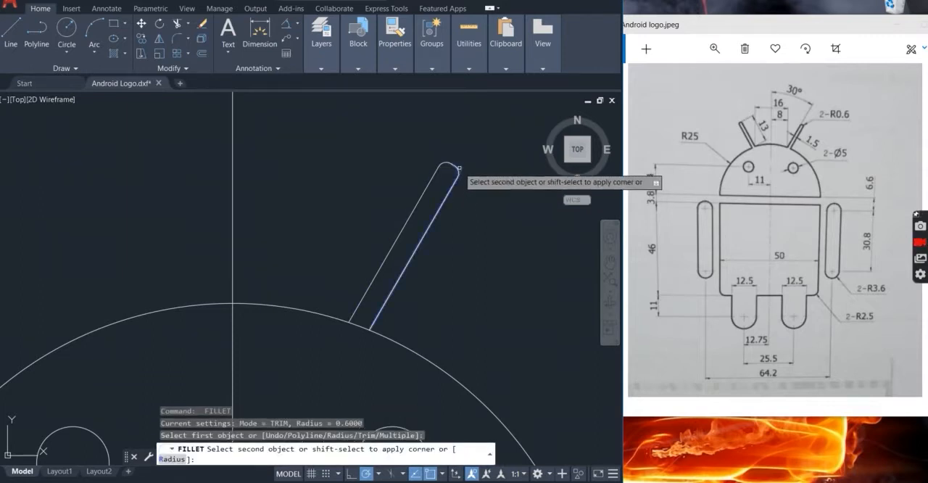
{"action": "left_click", "coordinate": [458, 168]}
{"action": "scroll", "coordinate": [484, 198], "scroll_direction": "down", "scroll_amount": 3}
{"action": "key", "text": "Escape"}
Mirror the whole right antenna about the vertical centre line, keeping the original
{"action": "scroll", "coordinate": [472, 209], "scroll_direction": "up", "scroll_amount": 3}
{"action": "left_click", "coordinate": [472, 209]}
{"action": "left_click", "coordinate": [416, 175]}
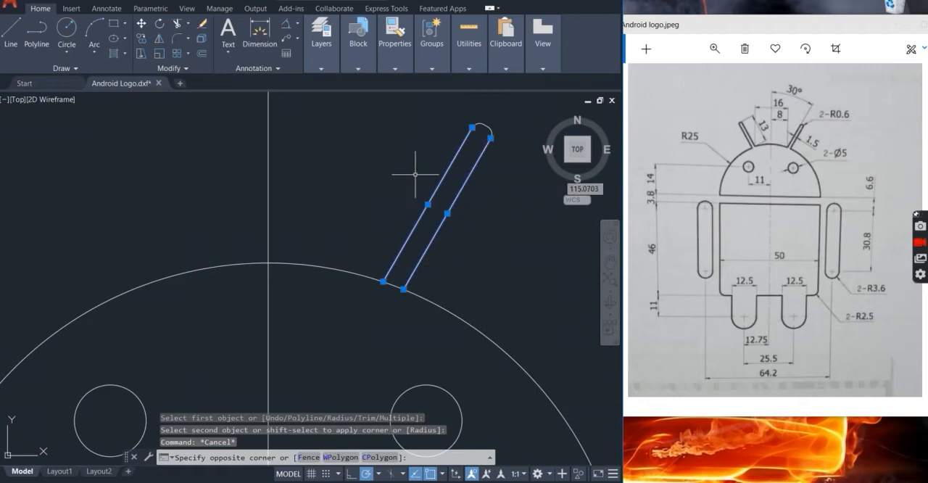
{"action": "left_click", "coordinate": [488, 129]}
{"action": "left_click", "coordinate": [510, 174]}
{"action": "left_click", "coordinate": [518, 189]}
{"action": "left_click", "coordinate": [455, 121]}
{"action": "scroll", "coordinate": [461, 175], "scroll_direction": "down", "scroll_amount": 3}
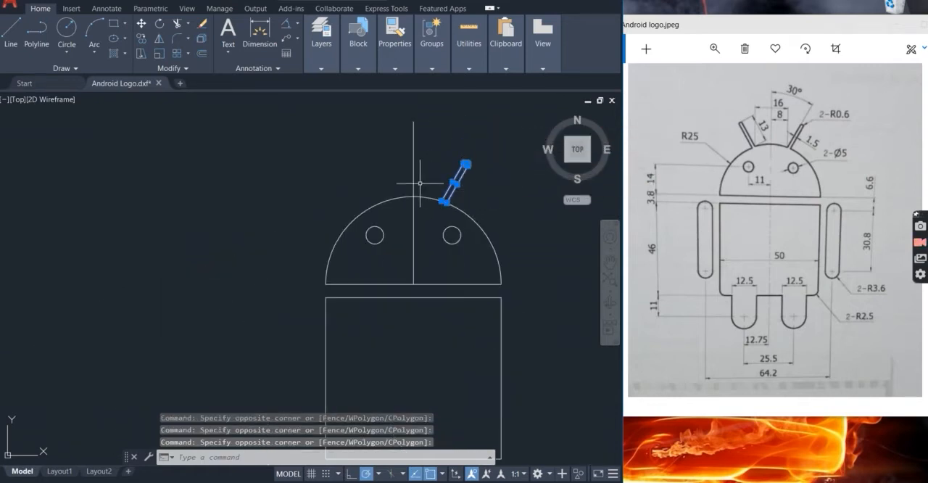
{"action": "type", "text": "mi"}
{"action": "key", "text": "Return"}
{"action": "left_click", "coordinate": [414, 283]}
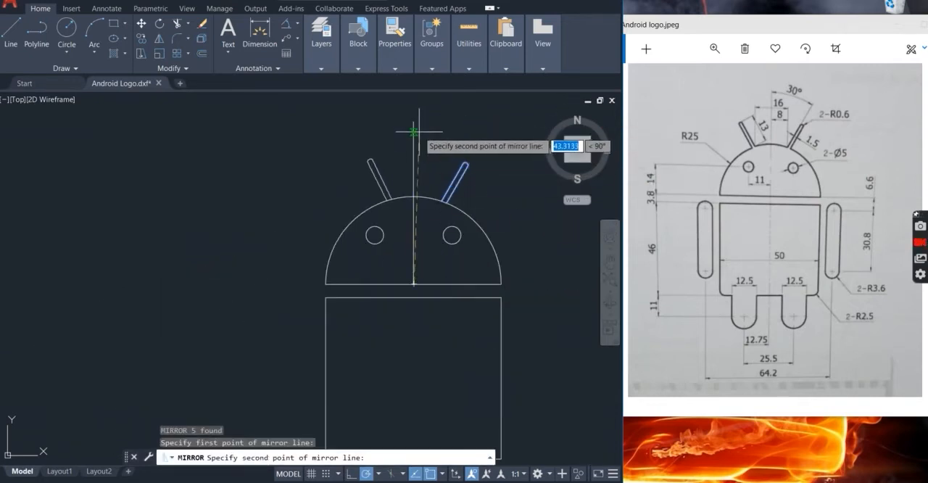
{"action": "left_click", "coordinate": [413, 124]}
{"action": "key", "text": "Return"}
{"action": "scroll", "coordinate": [465, 207], "scroll_direction": "down", "scroll_amount": 4}
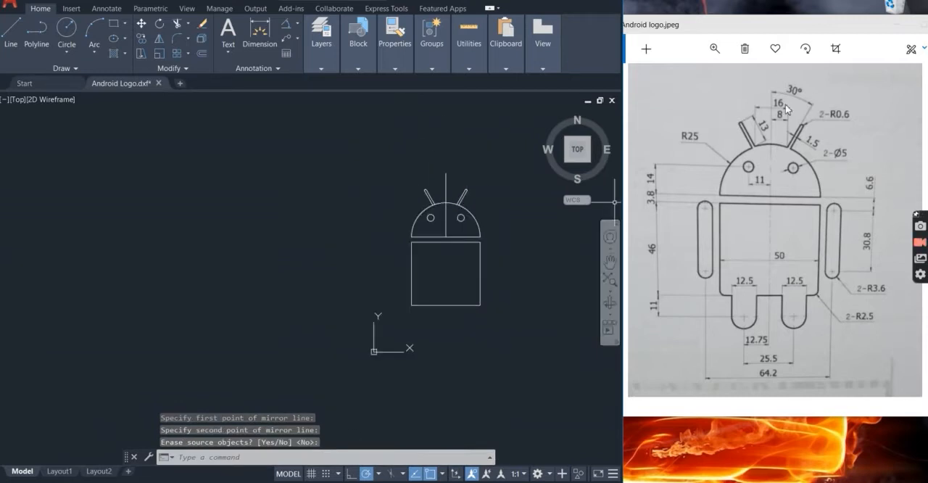
Trim the head arc segments between the two sides of each antenna at its base
{"action": "scroll", "coordinate": [393, 196], "scroll_direction": "up", "scroll_amount": 6}
{"action": "key", "text": "Escape"}
{"action": "type", "text": "tr"}
{"action": "key", "text": "Return"}
{"action": "left_click", "coordinate": [409, 193]}
{"action": "left_click", "coordinate": [399, 185]}
{"action": "scroll", "coordinate": [402, 211], "scroll_direction": "down", "scroll_amount": 6}
{"action": "scroll", "coordinate": [469, 214], "scroll_direction": "up", "scroll_amount": 6}
{"action": "left_click", "coordinate": [428, 172]}
{"action": "left_click", "coordinate": [414, 189]}
{"action": "scroll", "coordinate": [425, 207], "scroll_direction": "down", "scroll_amount": 6}
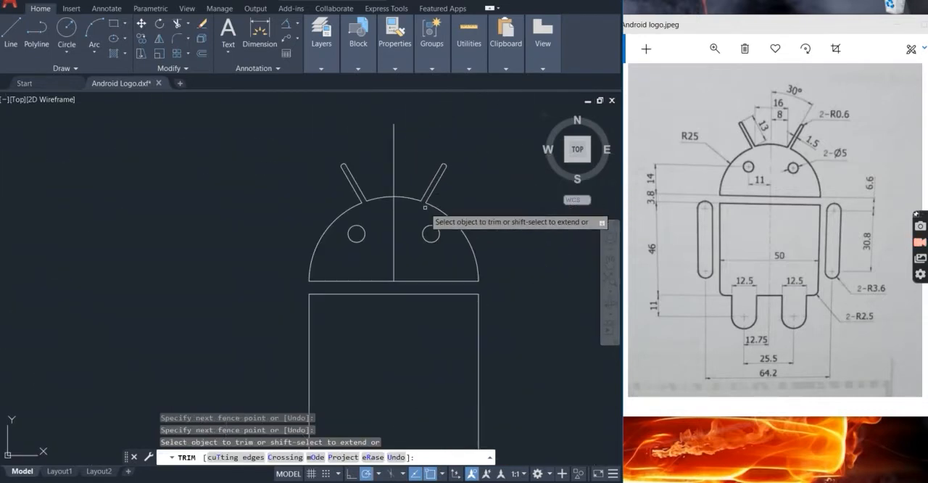
{"action": "key", "text": "Escape"}
Delete the vertical centre line running through the head
{"action": "scroll", "coordinate": [425, 210], "scroll_direction": "down", "scroll_amount": 2}
{"action": "left_click", "coordinate": [406, 209]}
{"action": "left_click", "coordinate": [390, 209]}
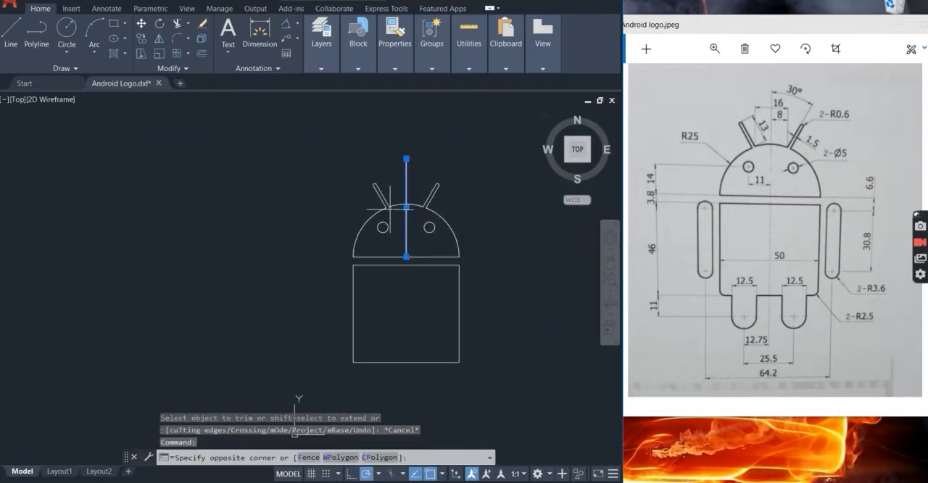
{"action": "left_click", "coordinate": [428, 237]}
{"action": "key", "text": "Delete"}
{"action": "scroll", "coordinate": [440, 244], "scroll_direction": "up", "scroll_amount": 2}
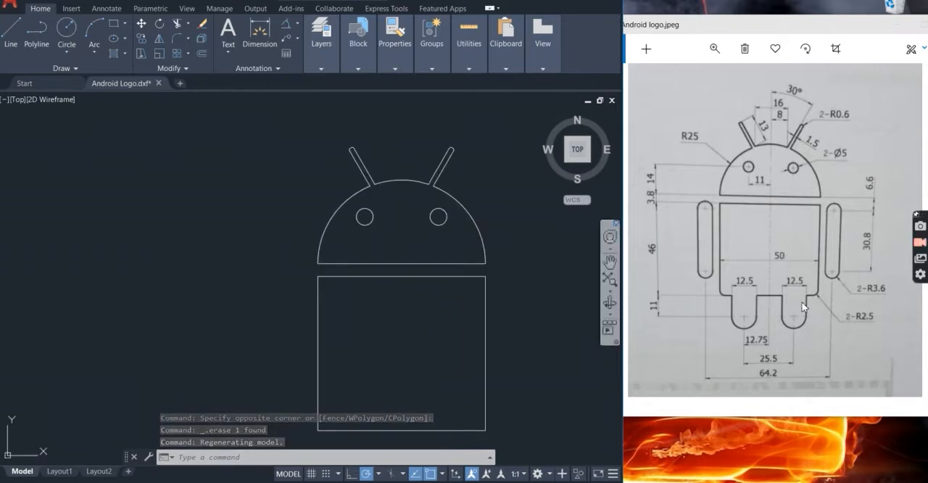
{"action": "key", "text": "Escape"}
{"action": "key", "text": "Escape"}
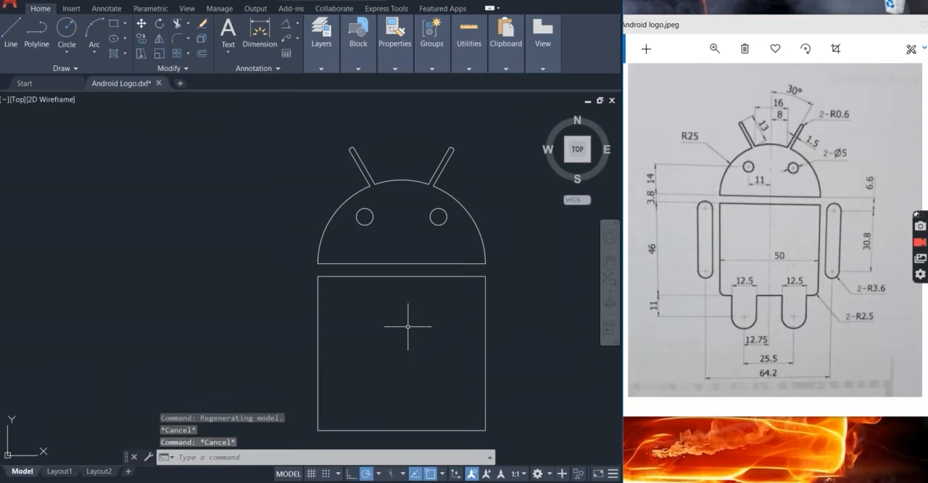
Draw a vertical centre line from the midpoint of the body's top edge down past its bottom edge
{"action": "scroll", "coordinate": [410, 322], "scroll_direction": "down", "scroll_amount": 4}
{"action": "scroll", "coordinate": [398, 390], "scroll_direction": "up", "scroll_amount": 6}
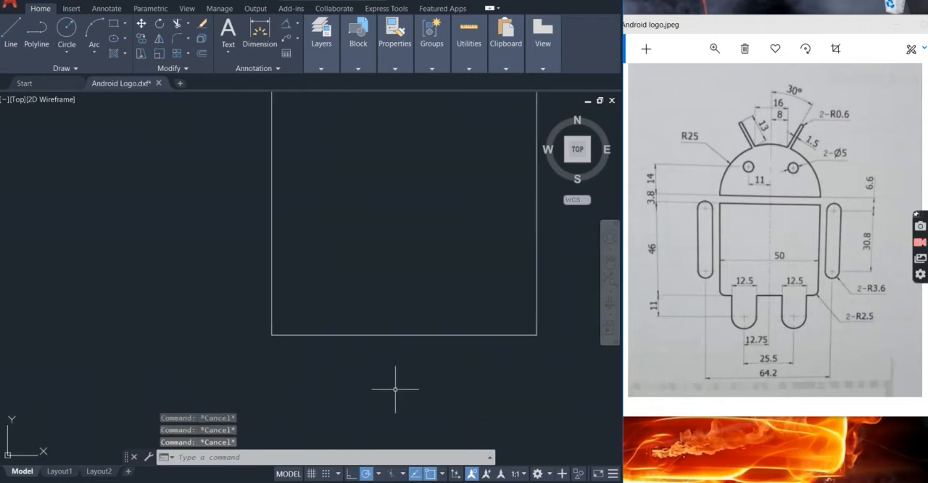
{"action": "type", "text": "l"}
{"action": "key", "text": "Escape"}
{"action": "scroll", "coordinate": [406, 395], "scroll_direction": "down", "scroll_amount": 4}
{"action": "scroll", "coordinate": [430, 445], "scroll_direction": "up", "scroll_amount": 2}
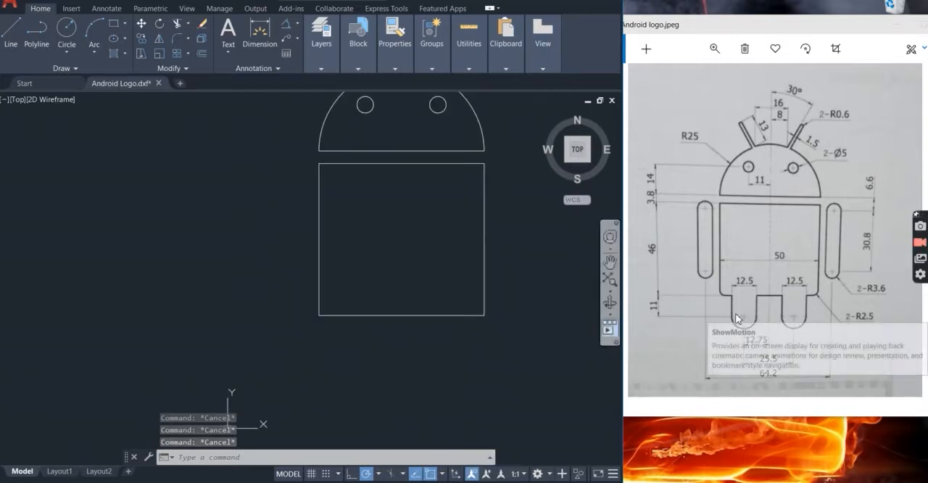
{"action": "scroll", "coordinate": [386, 413], "scroll_direction": "down", "scroll_amount": 4}
{"action": "scroll", "coordinate": [404, 425], "scroll_direction": "up", "scroll_amount": 4}
{"action": "type", "text": "l"}
{"action": "key", "text": "Return"}
{"action": "left_click", "coordinate": [390, 140]}
{"action": "left_click", "coordinate": [390, 380]}
{"action": "key", "text": "Escape"}
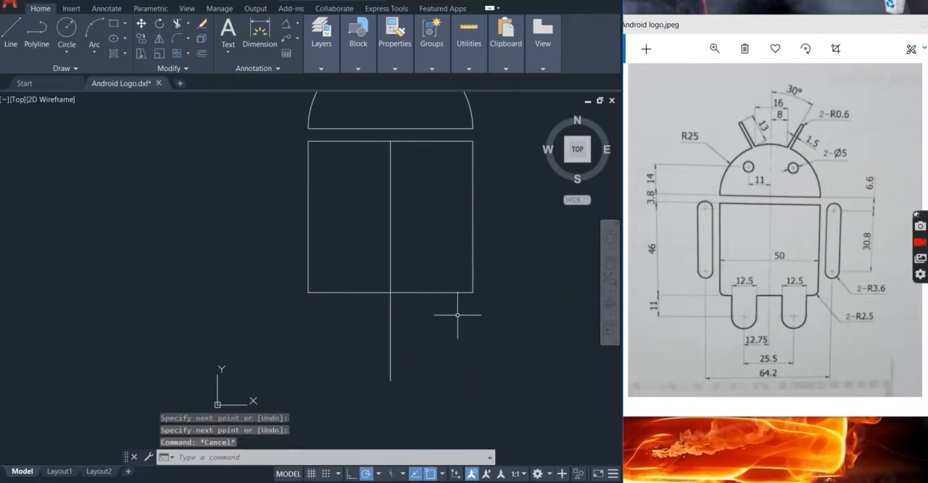
Offset the body's bottom edge 11 downward
{"action": "key", "text": "Return"}
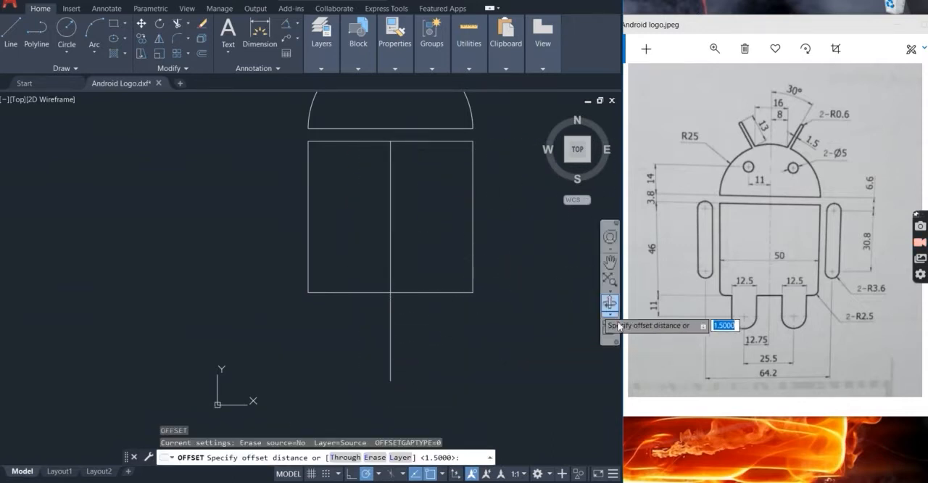
{"action": "type", "text": "11"}
{"action": "key", "text": "Return"}
{"action": "left_click", "coordinate": [366, 293]}
{"action": "left_click", "coordinate": [362, 335]}
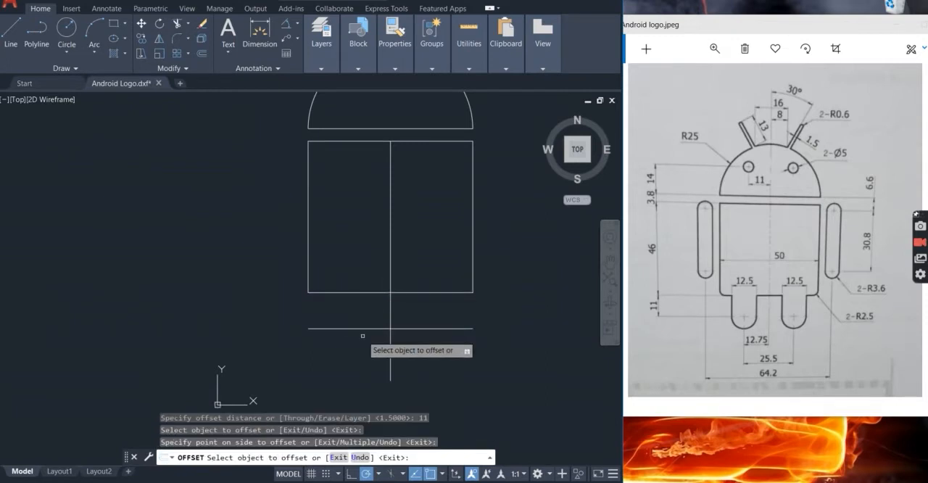
{"action": "key", "text": "Escape"}
Offset the vertical centre line 12.75 to both sides for the leg axes
{"action": "scroll", "coordinate": [408, 378], "scroll_direction": "down", "scroll_amount": 3}
{"action": "scroll", "coordinate": [398, 374], "scroll_direction": "up", "scroll_amount": 3}
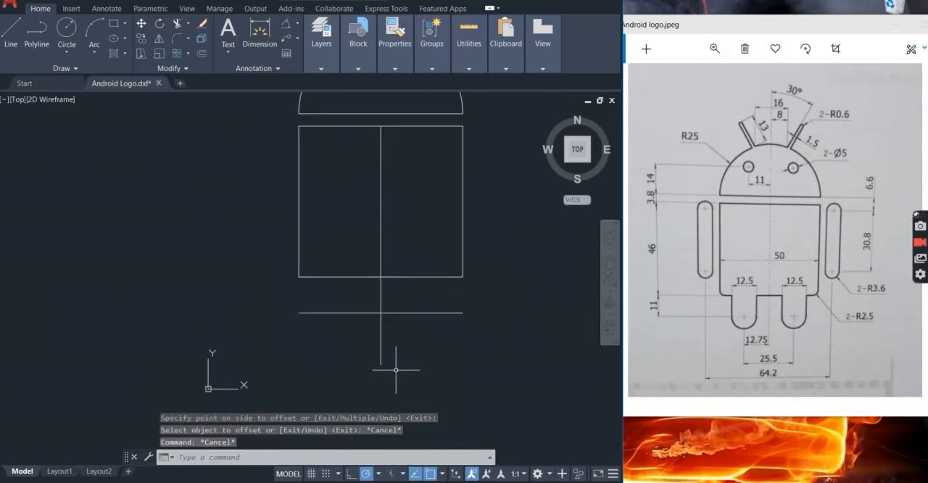
{"action": "type", "text": "o"}
{"action": "key", "text": "Return"}
{"action": "type", "text": "12.75"}
{"action": "key", "text": "Return"}
{"action": "left_click", "coordinate": [381, 338]}
{"action": "left_click", "coordinate": [330, 338]}
{"action": "left_click", "coordinate": [380, 338]}
{"action": "left_click", "coordinate": [429, 339]}
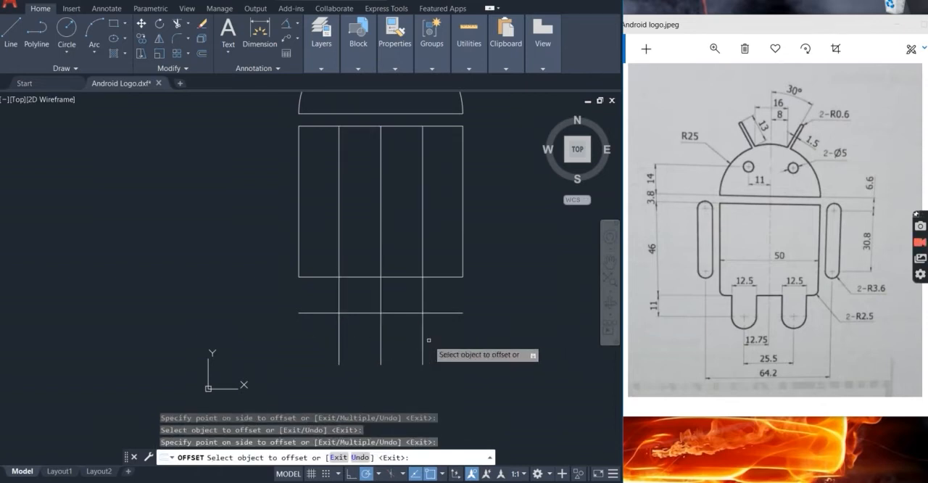
{"action": "key", "text": "Escape"}
{"action": "key", "text": "Escape"}
{"action": "key", "text": "Escape"}
Draw a circle of diameter 12.5 where the left leg axis crosses the horizontal line below the body
{"action": "scroll", "coordinate": [338, 314], "scroll_direction": "up", "scroll_amount": 4}
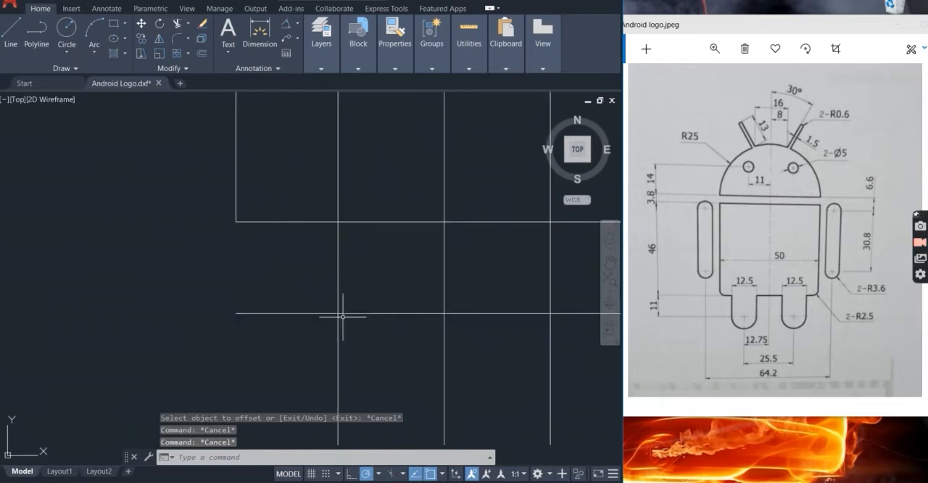
{"action": "scroll", "coordinate": [339, 313], "scroll_direction": "down", "scroll_amount": 2}
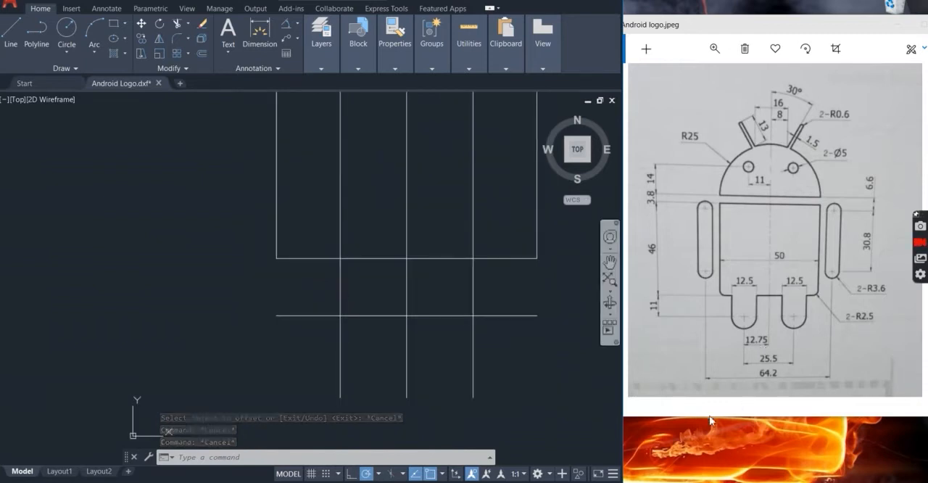
{"action": "key", "text": "Return"}
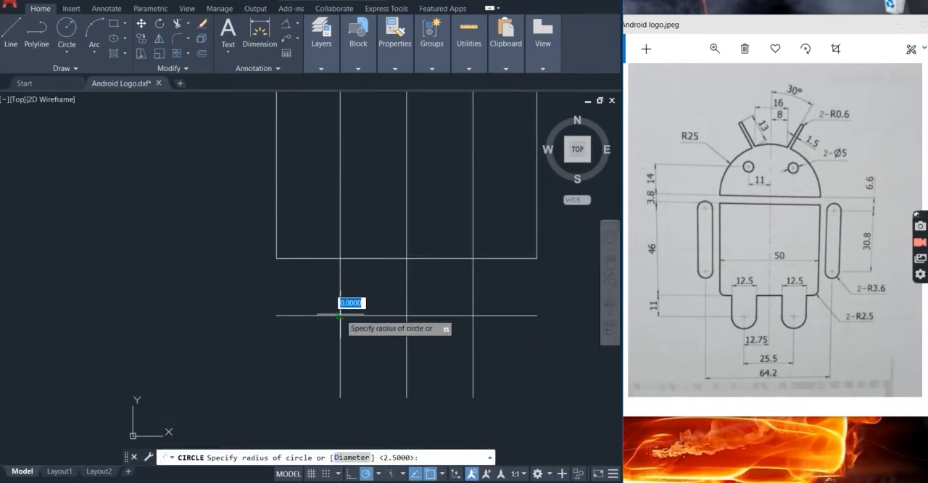
{"action": "left_click", "coordinate": [341, 315]}
{"action": "type", "text": "d"}
{"action": "key", "text": "Return"}
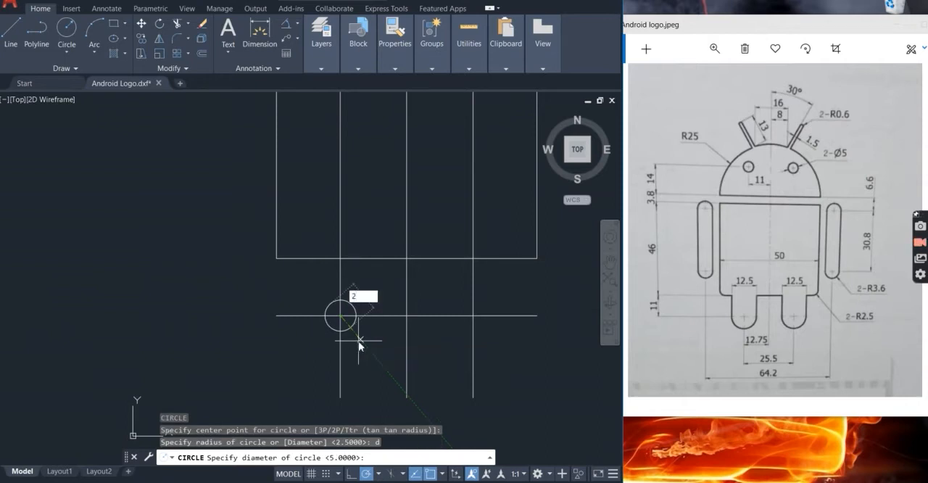
{"action": "key", "text": "Return"}
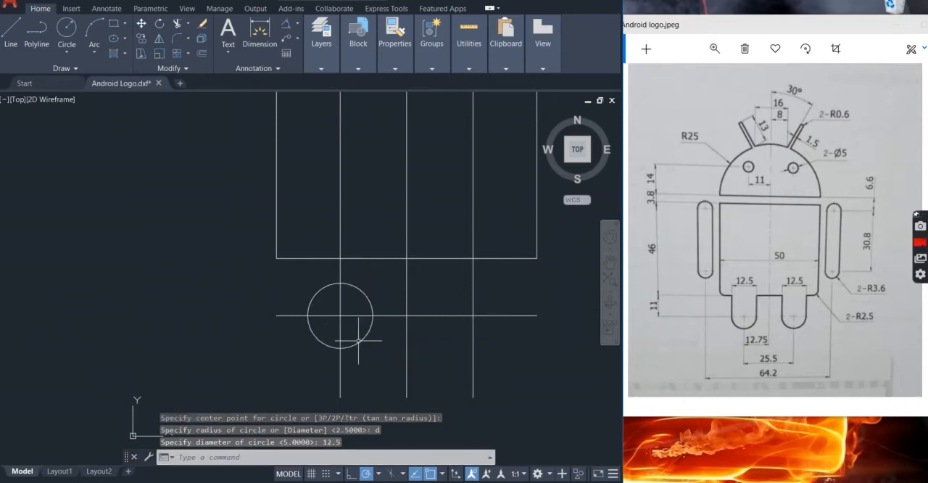
Draw a second circle of radius 6.25 where the right leg axis crosses the horizontal line below the body
{"action": "scroll", "coordinate": [358, 341], "scroll_direction": "down", "scroll_amount": 2}
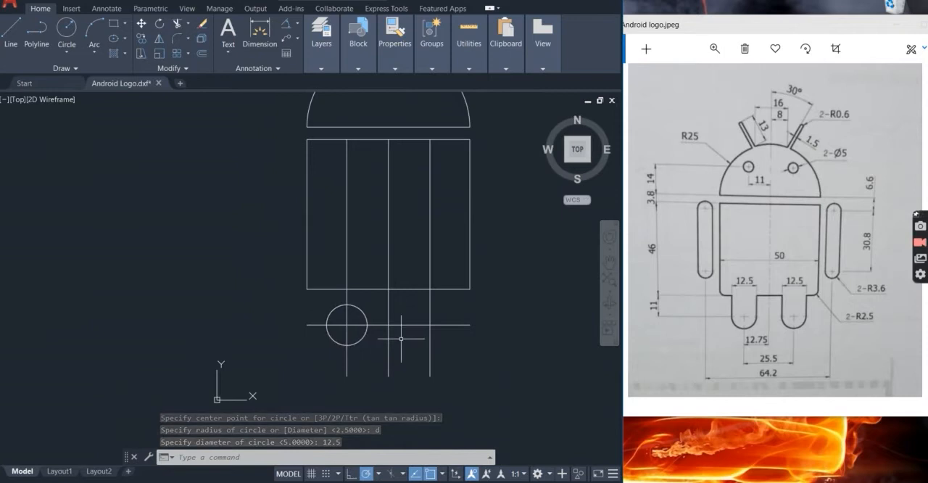
{"action": "key", "text": "Return"}
{"action": "left_click", "coordinate": [430, 326]}
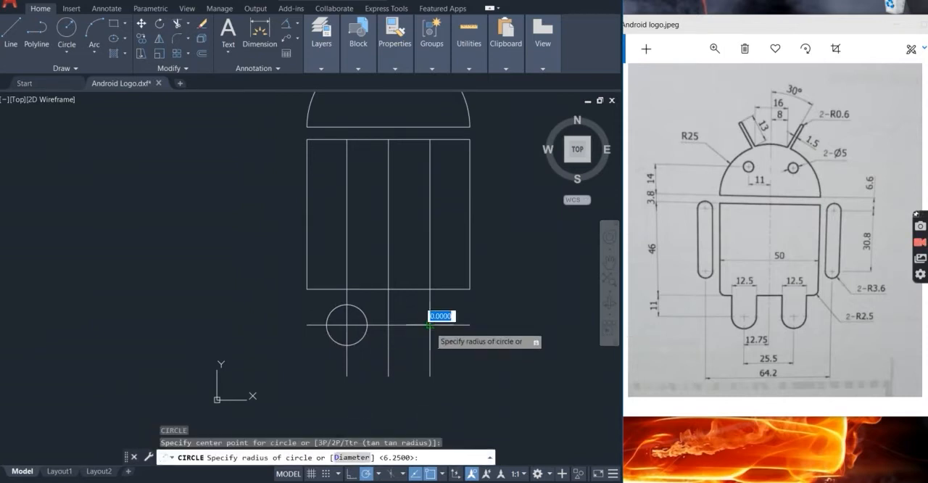
{"action": "key", "text": "Return"}
{"action": "key", "text": "Escape"}
{"action": "key", "text": "Escape"}
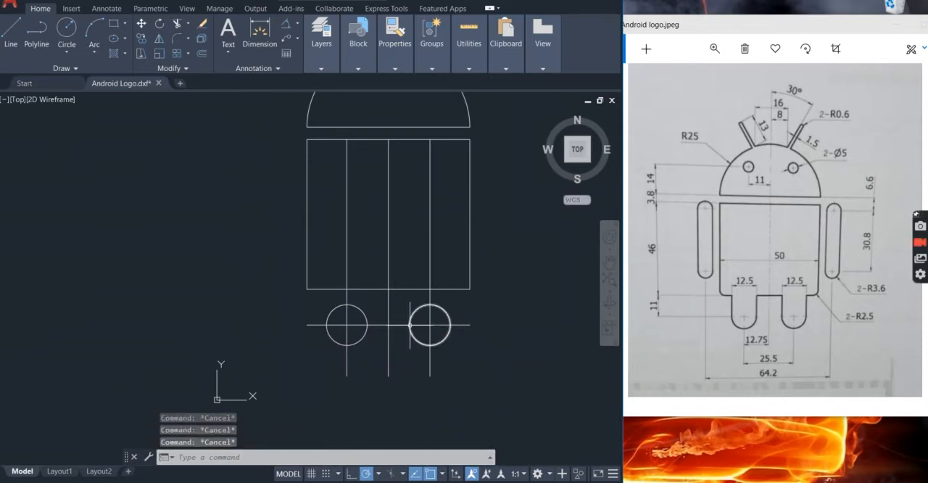
Draw vertical lines from the side quadrants of the leg circles up to the body's bottom edge
{"action": "type", "text": "l"}
{"action": "key", "text": "Return"}
{"action": "left_click", "coordinate": [368, 325]}
{"action": "left_click", "coordinate": [368, 290]}
{"action": "key", "text": "Return"}
{"action": "key", "text": "Return"}
{"action": "left_click", "coordinate": [327, 325]}
{"action": "left_click", "coordinate": [327, 289]}
{"action": "key", "text": "Return"}
{"action": "key", "text": "Return"}
{"action": "left_click", "coordinate": [410, 324]}
{"action": "left_click", "coordinate": [410, 289]}
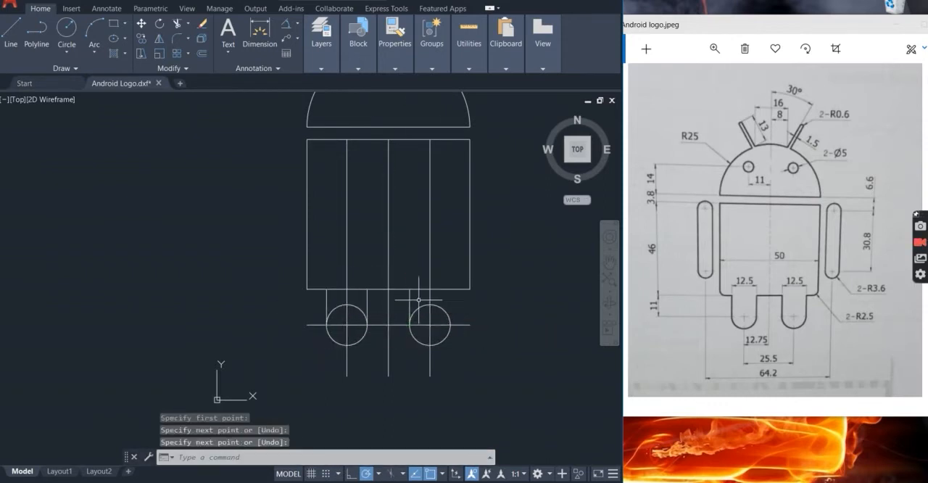
{"action": "key", "text": "Escape"}
{"action": "key", "text": "Escape"}
Trim the leg circles, construction lines and body edge inside the legs, leaving two round-ended legs
{"action": "type", "text": "tr"}
{"action": "key", "text": "Return"}
{"action": "left_click_drag", "start_coordinate": [439, 330], "coordinate": [424, 301]}
{"action": "left_click", "coordinate": [440, 308]}
{"action": "mouse_move", "coordinate": [437, 332]}
{"action": "left_mouse_down"}
{"action": "mouse_move", "coordinate": [424, 321]}
{"action": "mouse_move", "coordinate": [397, 339]}
{"action": "left_mouse_up"}
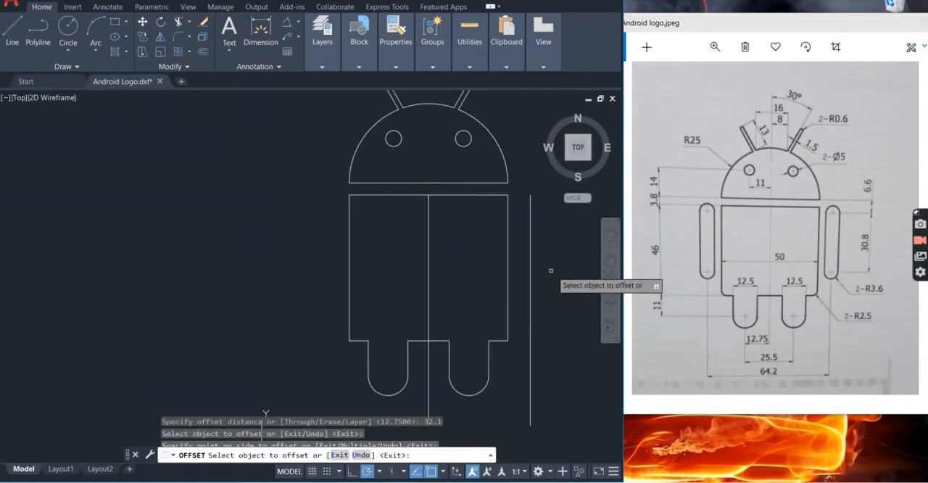
Offset the vertical centre line 32.1 to the left of the body as well
{"action": "left_click", "coordinate": [429, 278]}
{"action": "left_click", "coordinate": [357, 269]}
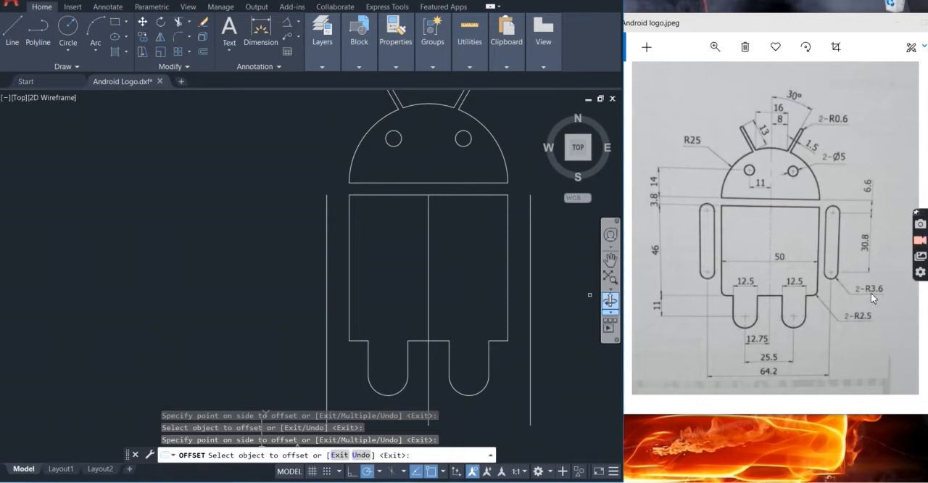
{"action": "key", "text": "Escape"}
{"action": "key", "text": "Escape"}
{"action": "key", "text": "Escape"}
Offset the vertical arm line on each side of the body 7.2 outward
{"action": "type", "text": "i"}
{"action": "key", "text": "BackSpace"}
{"action": "type", "text": "of"}
{"action": "left_click", "coordinate": [572, 296]}
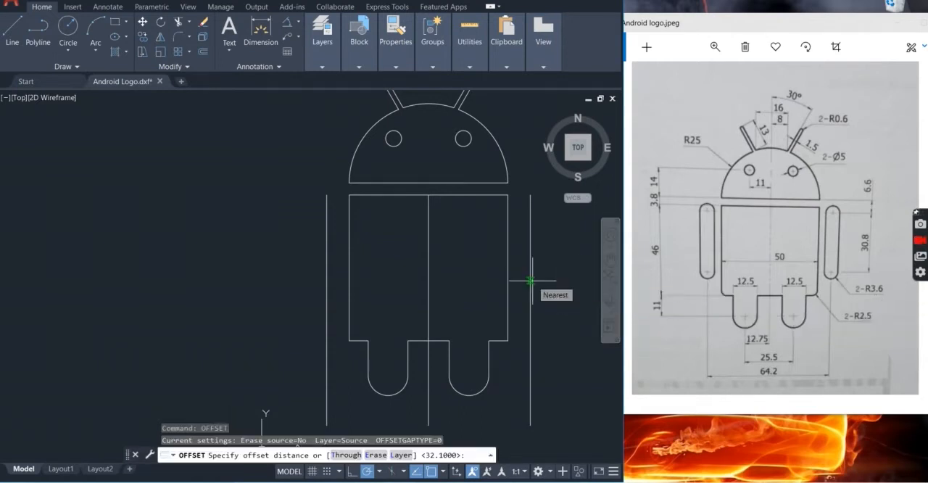
{"action": "key", "text": "Return"}
{"action": "left_click", "coordinate": [530, 281]}
{"action": "left_click", "coordinate": [562, 280]}
{"action": "left_click", "coordinate": [326, 253]}
{"action": "left_click", "coordinate": [276, 251]}
{"action": "key", "text": "Escape"}
{"action": "key", "text": "Escape"}
{"action": "type", "text": "o"}
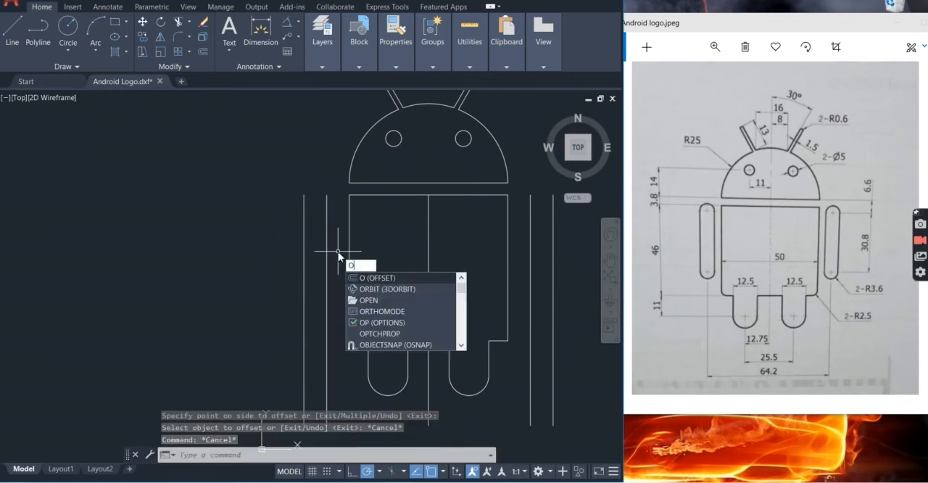
{"action": "key", "text": "Escape"}
{"action": "key", "text": "Escape"}
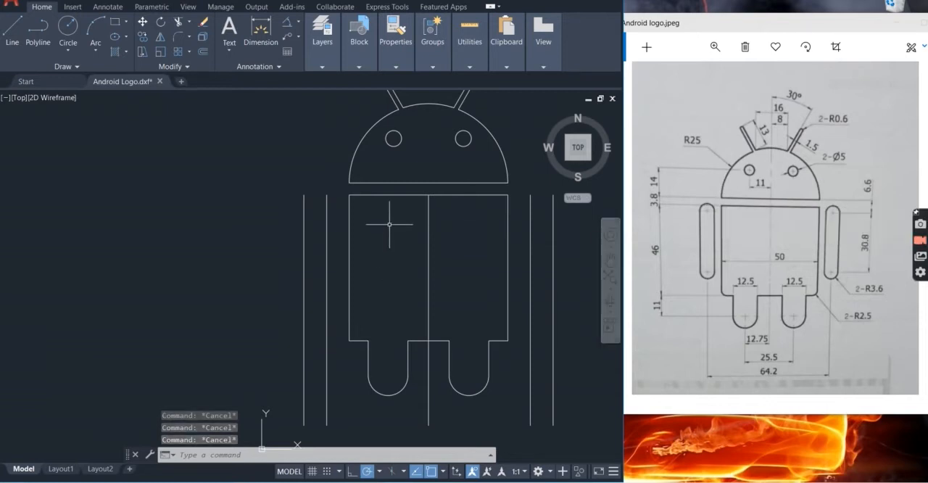
Offset the head's bottom line 6.6 downward into the body
{"action": "type", "text": "o"}
{"action": "key", "text": "Return"}
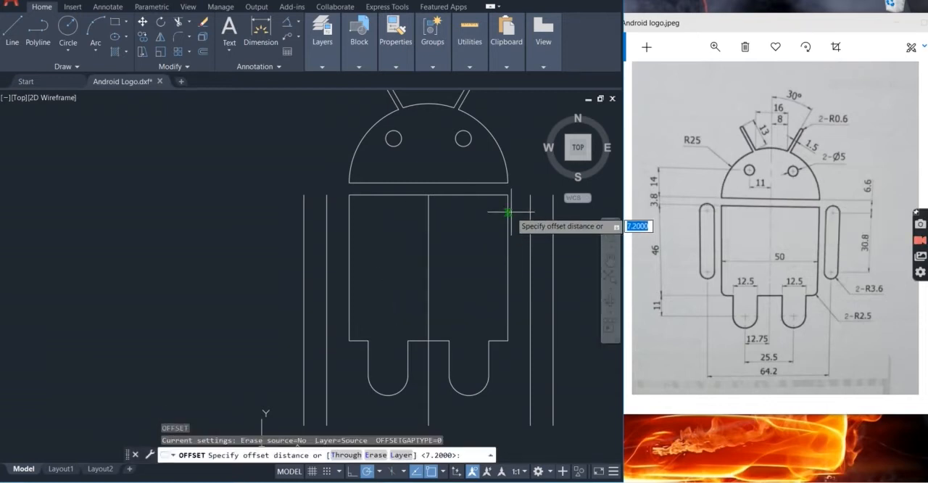
{"action": "type", "text": "6.6"}
{"action": "key", "text": "Return"}
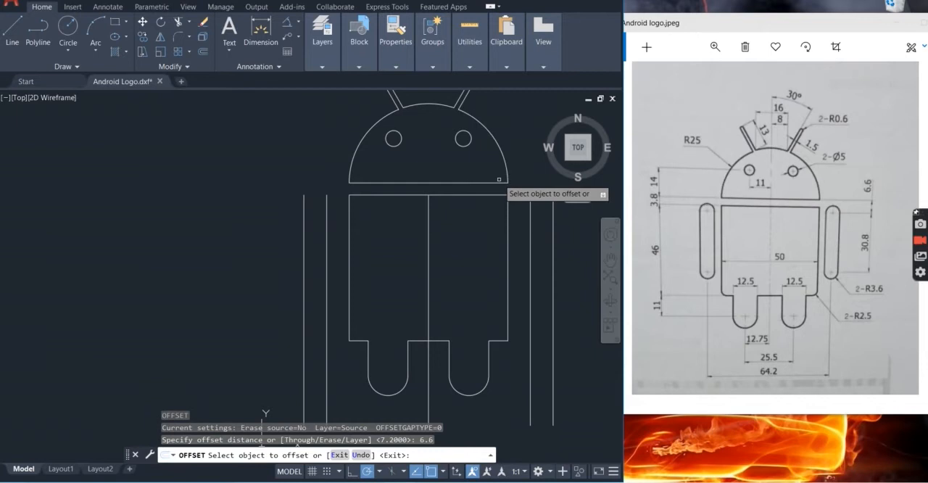
{"action": "left_click", "coordinate": [497, 182]}
{"action": "left_click", "coordinate": [490, 216]}
{"action": "key", "text": "Escape"}
Draw horizontal lines from both ends of the offset line out to the outermost arm line on each side
{"action": "type", "text": "l"}
{"action": "key", "text": "Return"}
{"action": "left_click", "coordinate": [509, 203]}
{"action": "left_click", "coordinate": [554, 204]}
{"action": "key", "text": "Return"}
{"action": "key", "text": "Return"}
{"action": "left_click", "coordinate": [350, 204]}
{"action": "left_click", "coordinate": [304, 203]}
{"action": "key", "text": "Escape"}
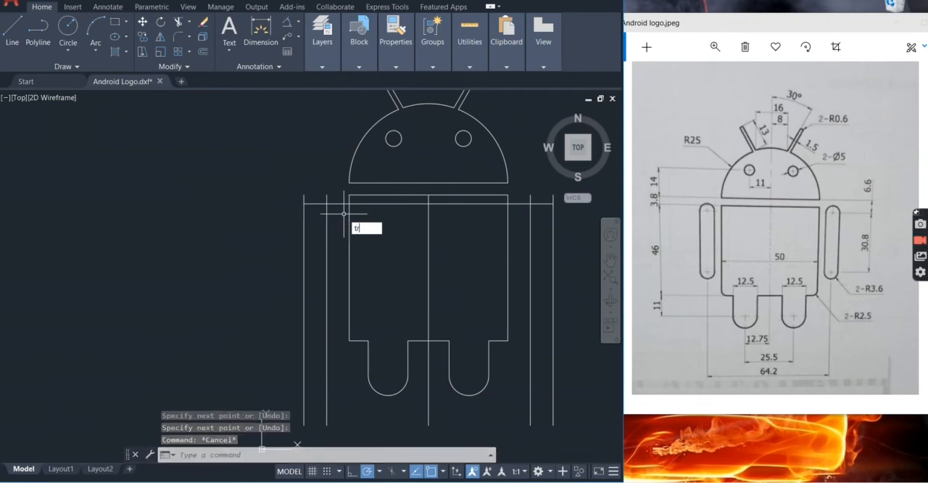
Trim the ends of the four arm lines that extend above the horizontal line
{"action": "key", "text": "Return"}
{"action": "left_click", "coordinate": [337, 197]}
{"action": "left_click", "coordinate": [282, 196]}
{"action": "left_click", "coordinate": [559, 198]}
{"action": "left_click", "coordinate": [520, 196]}
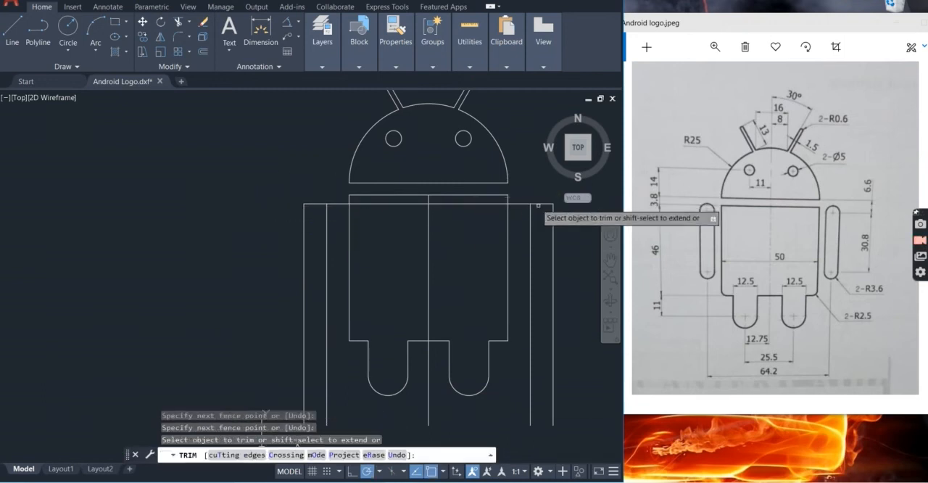
{"action": "scroll", "coordinate": [580, 235], "scroll_direction": "up", "scroll_amount": 2}
{"action": "key", "text": "Escape"}
{"action": "key", "text": "Escape"}
{"action": "key", "text": "Escape"}
{"action": "type", "text": "c"}
{"action": "key", "text": "Return"}
{"action": "key", "text": "Escape"}
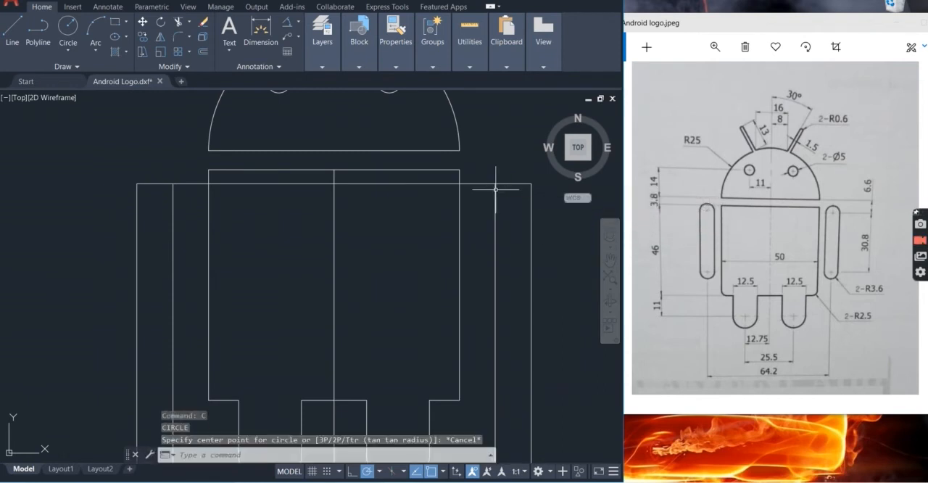
Trim the horizontal segment between the body's right edge and the right arm
{"action": "type", "text": "tr"}
{"action": "key", "text": "Return"}
{"action": "left_click", "coordinate": [488, 202]}
{"action": "key", "text": "Escape"}
Draw a circle of diameter 7.2 centred on the midpoint of the right arm's top line
{"action": "type", "text": "c"}
{"action": "key", "text": "Return"}
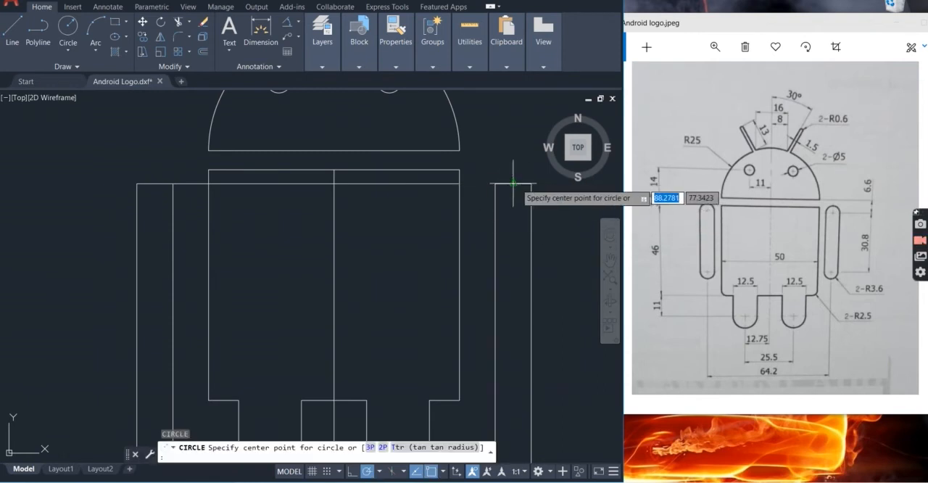
{"action": "left_click", "coordinate": [513, 183]}
{"action": "type", "text": "d"}
{"action": "key", "text": "Return"}
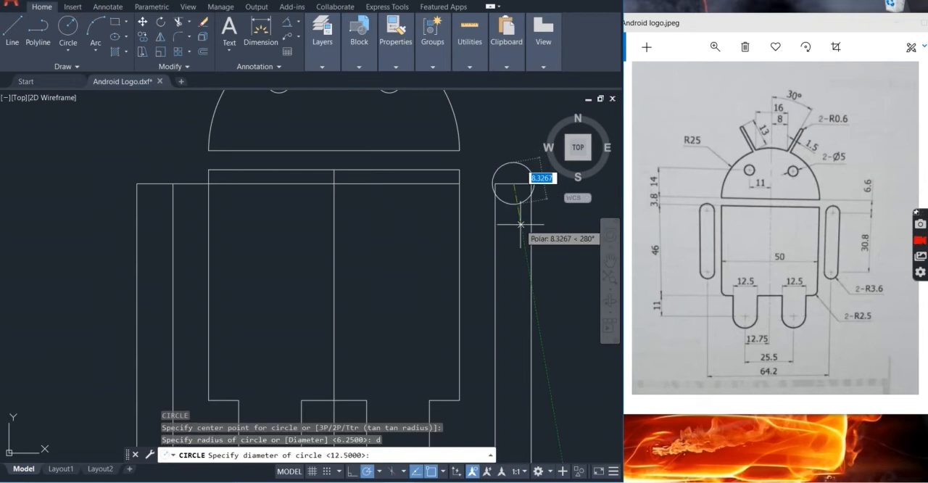
{"action": "type", "text": "7.2"}
{"action": "key", "text": "Return"}
Trim the circle's lower half and the horizontal line inside it, leaving a rounded top on the right arm
{"action": "key", "text": "Escape"}
{"action": "type", "text": "tr"}
{"action": "key", "text": "Return"}
{"action": "left_click_drag", "start_coordinate": [523, 213], "coordinate": [509, 178]}
{"action": "scroll", "coordinate": [512, 210], "scroll_direction": "down", "scroll_amount": 5}
{"action": "scroll", "coordinate": [515, 221], "scroll_direction": "up", "scroll_amount": 3}
{"action": "key", "text": "Escape"}
{"action": "key", "text": "Escape"}
{"action": "key", "text": "Escape"}
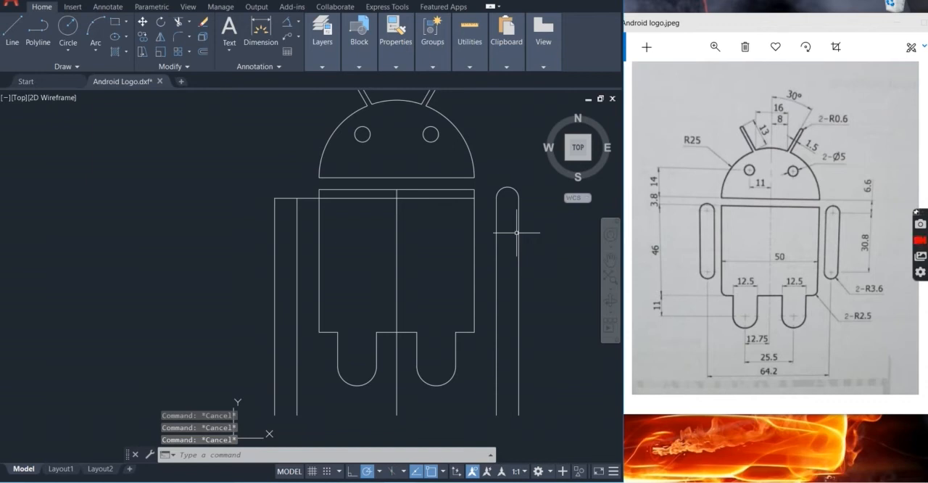
Draw a horizontal line across the right arm between the two ends of its top arc
{"action": "type", "text": "l"}
{"action": "key", "text": "Return"}
{"action": "left_click", "coordinate": [497, 198]}
{"action": "left_click", "coordinate": [519, 198]}
{"action": "key", "text": "Return"}
{"action": "key", "text": "Escape"}
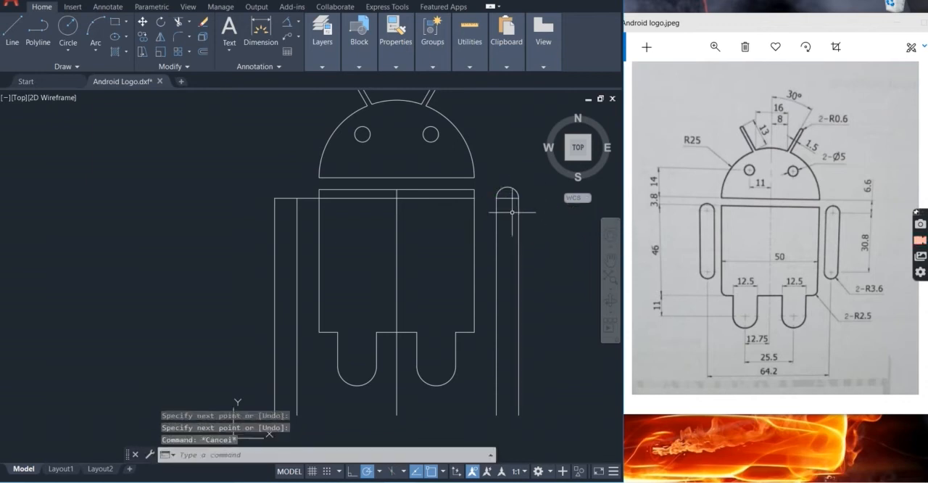
Offset the short horizontal line across the right arm 30.8 downward
{"action": "key", "text": "Return"}
{"action": "type", "text": "30.8"}
{"action": "key", "text": "Return"}
{"action": "left_click", "coordinate": [507, 197]}
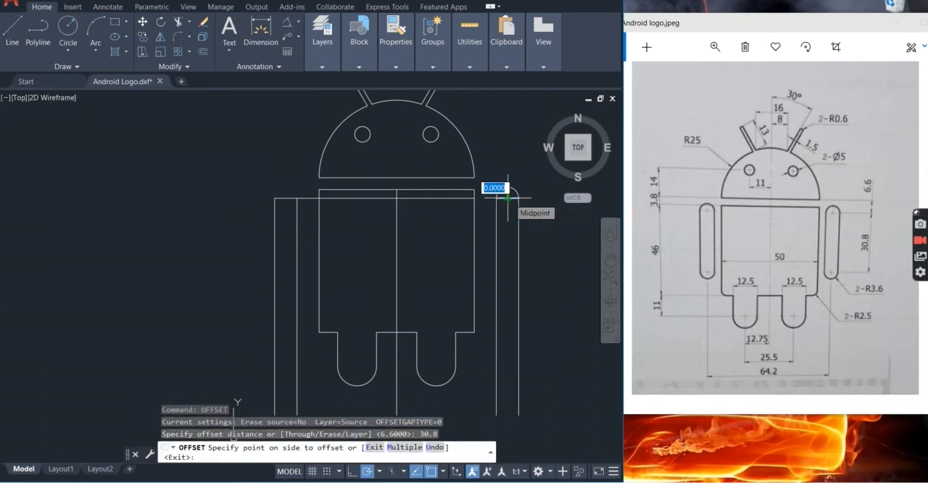
{"action": "left_click", "coordinate": [499, 307]}
{"action": "key", "text": "Escape"}
Draw a circle of diameter 7.2 centred on the midpoint of the right arm's lower horizontal line
{"action": "key", "text": "Return"}
{"action": "left_click", "coordinate": [508, 293]}
{"action": "type", "text": "d"}
{"action": "key", "text": "Return"}
{"action": "type", "text": "7"}
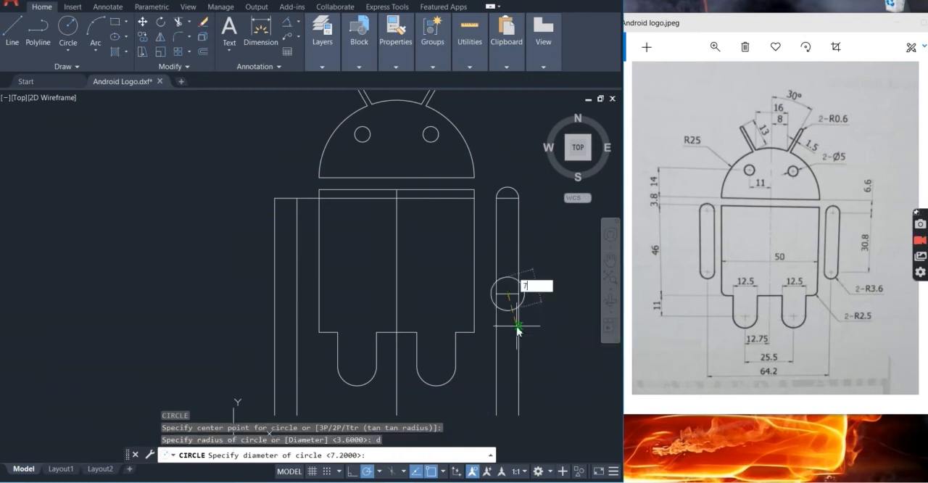
{"action": "key", "text": "Return"}
Trim the lower circle's upper half, the line inside it and the side lines beyond it, leaving a rounded bottom on the right arm
{"action": "scroll", "coordinate": [517, 330], "scroll_direction": "up", "scroll_amount": 4}
{"action": "type", "text": "tr"}
{"action": "key", "text": "Return"}
{"action": "left_click_drag", "start_coordinate": [553, 330], "coordinate": [415, 312]}
{"action": "left_click_drag", "start_coordinate": [505, 242], "coordinate": [498, 155]}
{"action": "left_click", "coordinate": [522, 181]}
{"action": "scroll", "coordinate": [480, 220], "scroll_direction": "down", "scroll_amount": 5}
{"action": "key", "text": "Escape"}
Erase the short horizontal line across the top of the right arm
{"action": "left_click", "coordinate": [484, 135]}
{"action": "left_click", "coordinate": [484, 126]}
{"action": "key", "text": "Delete"}
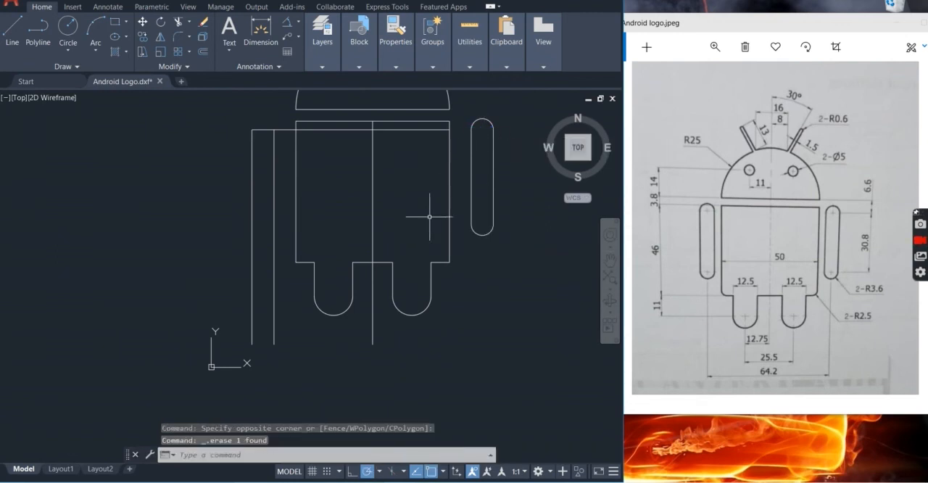
Remove the leftover horizontal line inside the body just below its top edge
{"action": "scroll", "coordinate": [429, 216], "scroll_direction": "down", "scroll_amount": 2}
{"action": "middle_click_drag", "start_coordinate": [418, 235], "coordinate": [458, 251]}
{"action": "left_click", "coordinate": [439, 188]}
{"action": "key", "text": "Escape"}
{"action": "left_click", "coordinate": [414, 180]}
{"action": "key", "text": "Delete"}
Try to erase the remaining horizontal line beside the body on the left-arm side, and undo the erasure
{"action": "left_click", "coordinate": [383, 177]}
{"action": "left_click", "coordinate": [380, 185]}
{"action": "key", "text": "Delete"}
{"action": "key", "text": "ctrl+z"}
Trim the horizontal line segment between the left arm's inner vertical line and the body
{"action": "scroll", "coordinate": [384, 180], "scroll_direction": "up", "scroll_amount": 6}
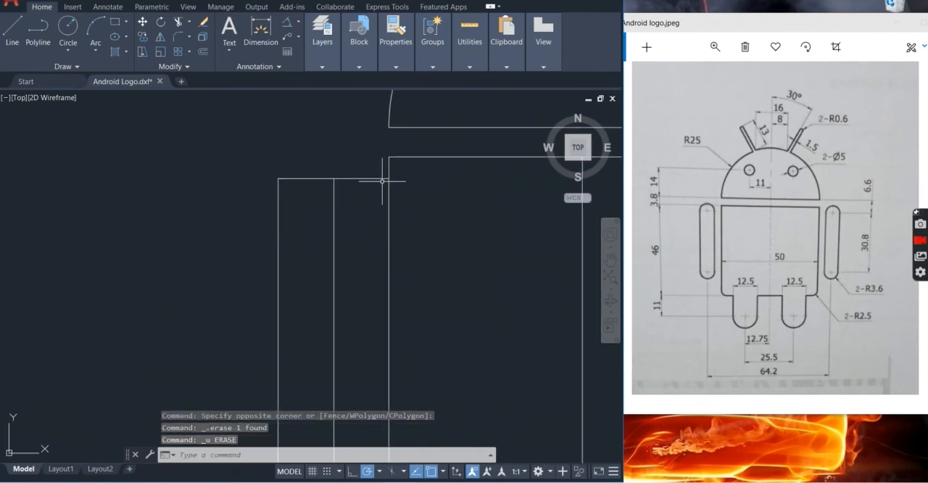
{"action": "key", "text": "Escape"}
{"action": "type", "text": "tr"}
{"action": "key", "text": "Return"}
{"action": "left_click", "coordinate": [379, 186]}
{"action": "left_click", "coordinate": [361, 169]}
{"action": "scroll", "coordinate": [361, 189], "scroll_direction": "down", "scroll_amount": 6}
{"action": "key", "text": "Escape"}
{"action": "scroll", "coordinate": [349, 187], "scroll_direction": "up", "scroll_amount": 3}
{"action": "type", "text": "c"}
{"action": "key", "text": "Return"}
{"action": "left_click", "coordinate": [345, 183]}
{"action": "key", "text": "Escape"}
{"action": "scroll", "coordinate": [352, 212], "scroll_direction": "down", "scroll_amount": 2}
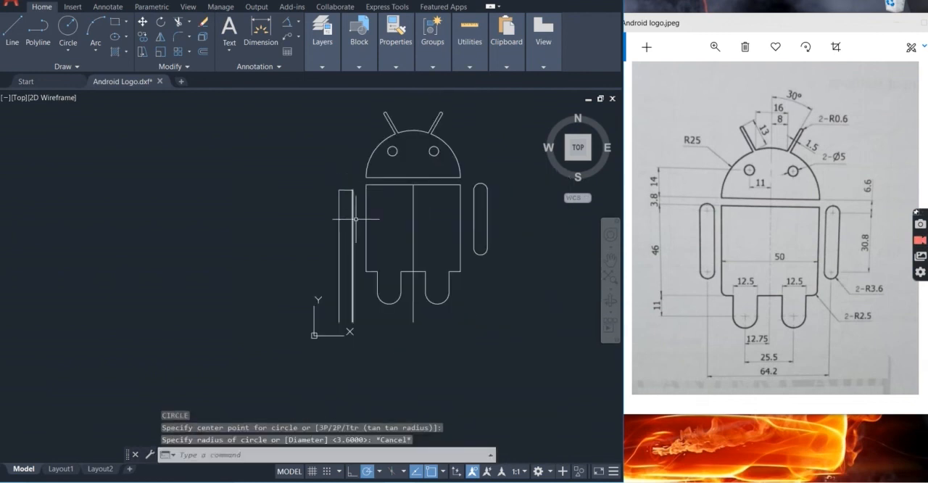
Erase the two vertical lines and the top line of the unfinished left arm
{"action": "left_click", "coordinate": [354, 314]}
{"action": "left_click", "coordinate": [356, 187]}
{"action": "left_click", "coordinate": [334, 207]}
{"action": "key", "text": "Delete"}
Mirror the finished right arm about the body's vertical centre line, keeping the original
{"action": "left_click", "coordinate": [502, 264]}
{"action": "left_click", "coordinate": [472, 164]}
{"action": "type", "text": "mi"}
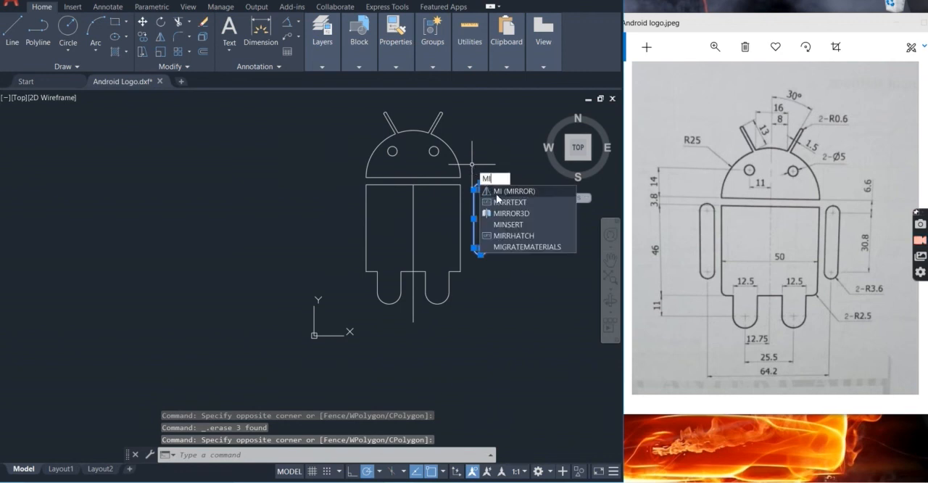
{"action": "key", "text": "Return"}
{"action": "left_click", "coordinate": [413, 185]}
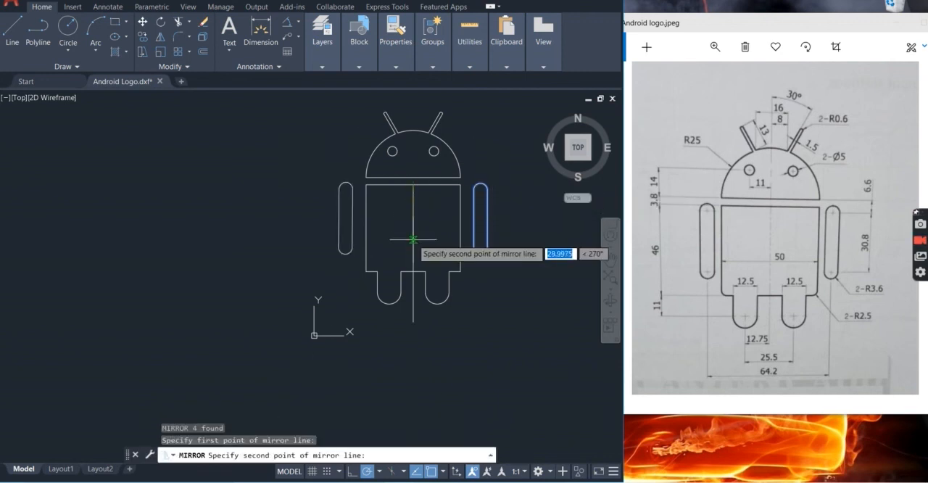
{"action": "left_click", "coordinate": [414, 322]}
{"action": "key", "text": "Return"}
Erase the vertical centre line running through the body
{"action": "scroll", "coordinate": [499, 297], "scroll_direction": "down", "scroll_amount": 2}
{"action": "scroll", "coordinate": [477, 257], "scroll_direction": "up", "scroll_amount": 4}
{"action": "key", "text": "Escape"}
{"action": "left_click", "coordinate": [429, 262]}
{"action": "left_click", "coordinate": [365, 218]}
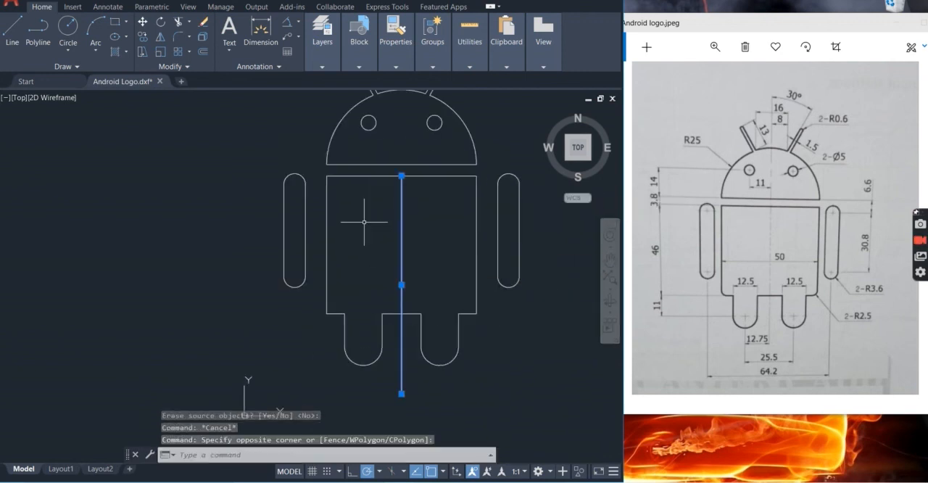
{"action": "key", "text": "Delete"}
Save the completed Android logo drawing
{"action": "scroll", "coordinate": [429, 253], "scroll_direction": "down", "scroll_amount": 3}
{"action": "scroll", "coordinate": [471, 236], "scroll_direction": "up", "scroll_amount": 1}
{"action": "scroll", "coordinate": [406, 218], "scroll_direction": "up", "scroll_amount": 2}
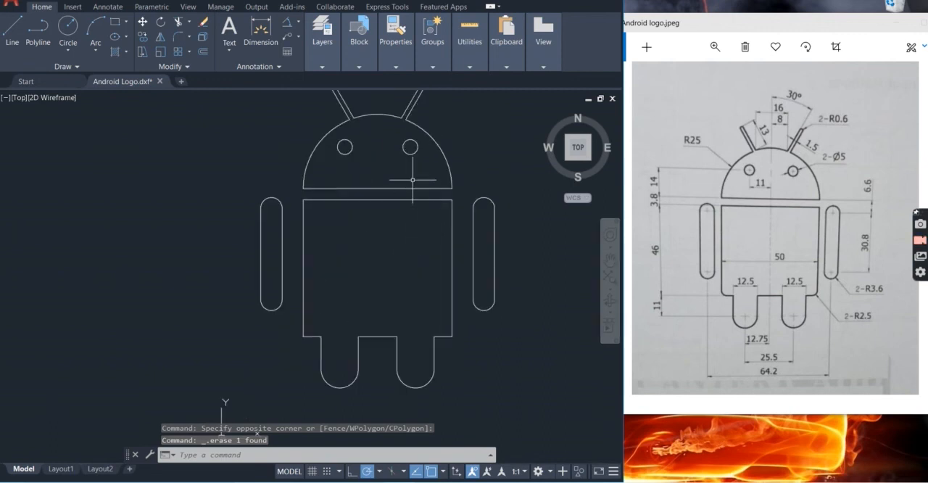
{"action": "scroll", "coordinate": [453, 267], "scroll_direction": "up", "scroll_amount": 1}
{"action": "middle_click_drag", "start_coordinate": [427, 279], "coordinate": [431, 257]}
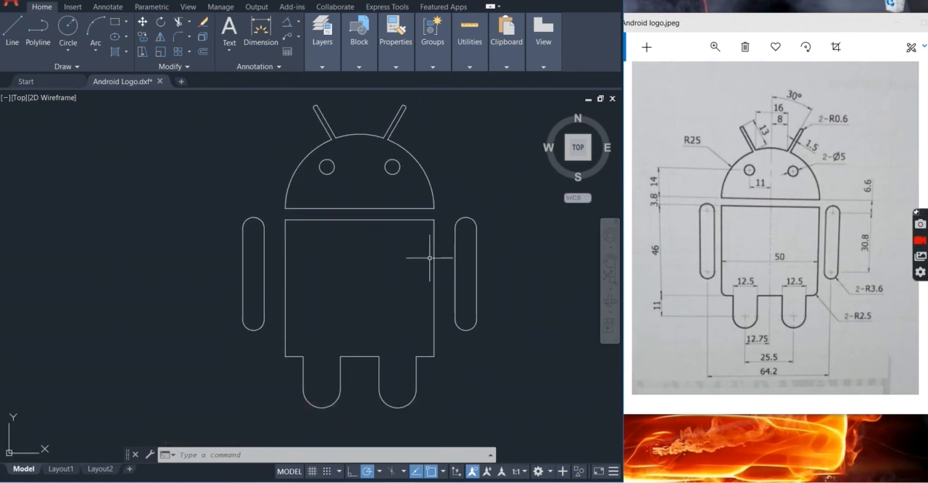
{"action": "key", "text": "ctrl+s"}
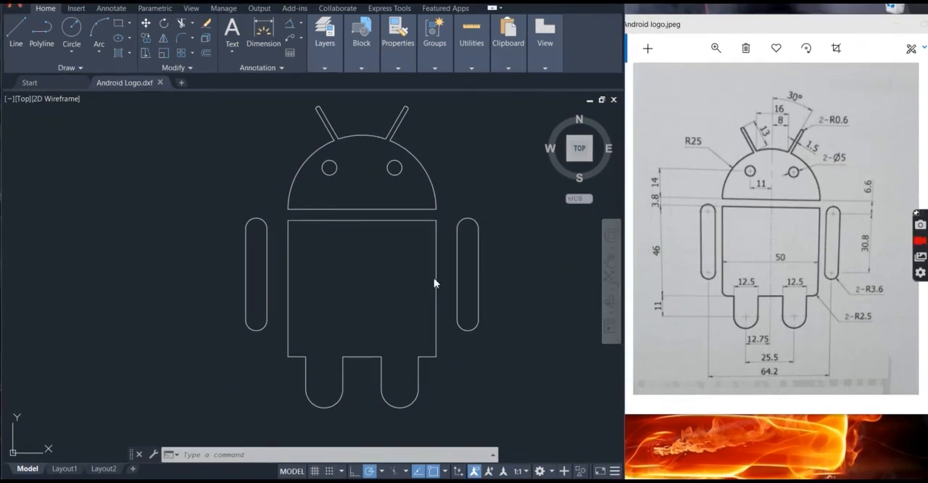
{"action": "scroll", "coordinate": [407, 269], "scroll_direction": "up", "scroll_amount": 2}
{"action": "scroll", "coordinate": [388, 243], "scroll_direction": "down", "scroll_amount": 6}
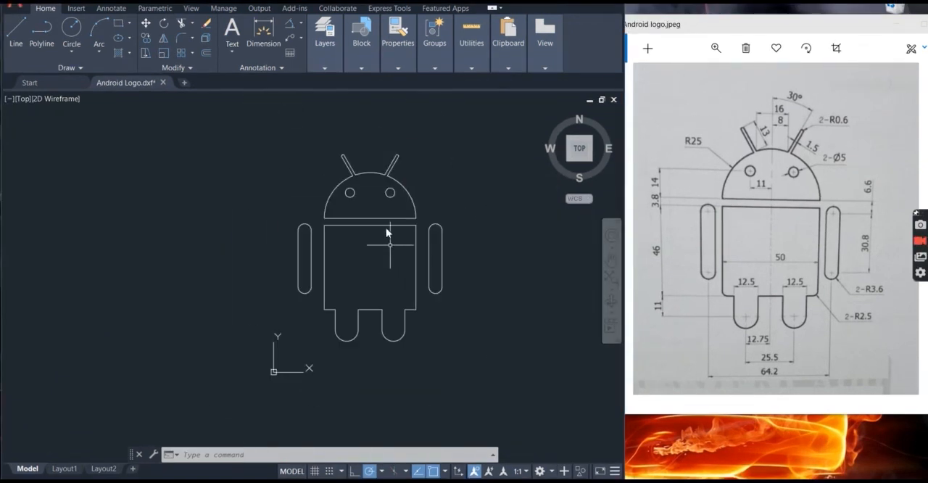
{"action": "scroll", "coordinate": [380, 238], "scroll_direction": "up", "scroll_amount": 4}
{"action": "mouse_move", "coordinate": [377, 240]}
{"action": "middle_mouse_down"}
{"action": "mouse_move", "coordinate": [367, 283]}
{"action": "mouse_move", "coordinate": [433, 258]}
{"action": "middle_mouse_up"}
{"action": "scroll", "coordinate": [367, 283], "scroll_direction": "up", "scroll_amount": 2}
{"action": "scroll", "coordinate": [394, 267], "scroll_direction": "down", "scroll_amount": 2}
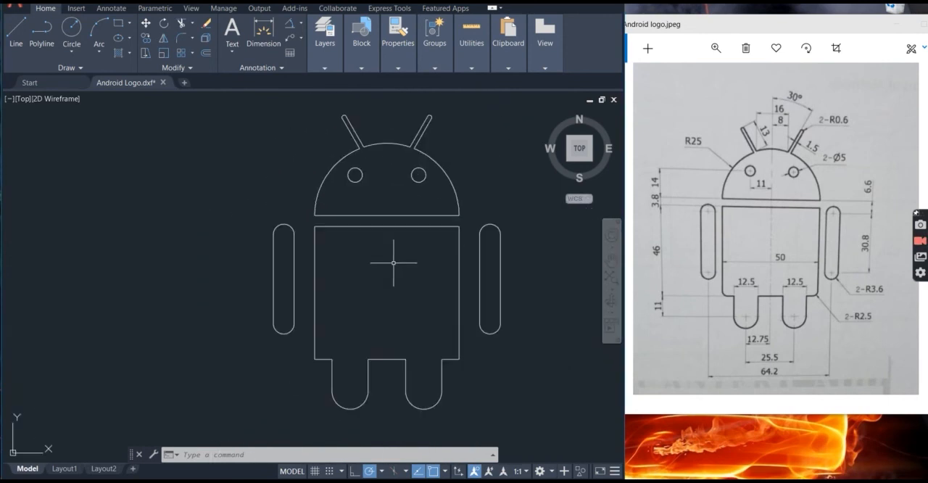